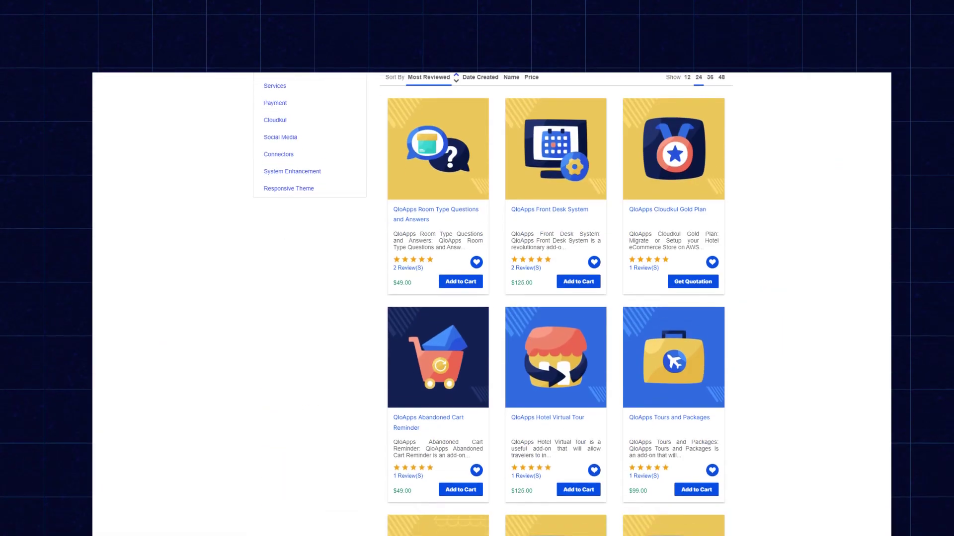
Step: Open the QloApps Razorpay Payment Gateway user guide and review its features, module installation and webhook setup sections
scroll(492, 303, "down", 10)
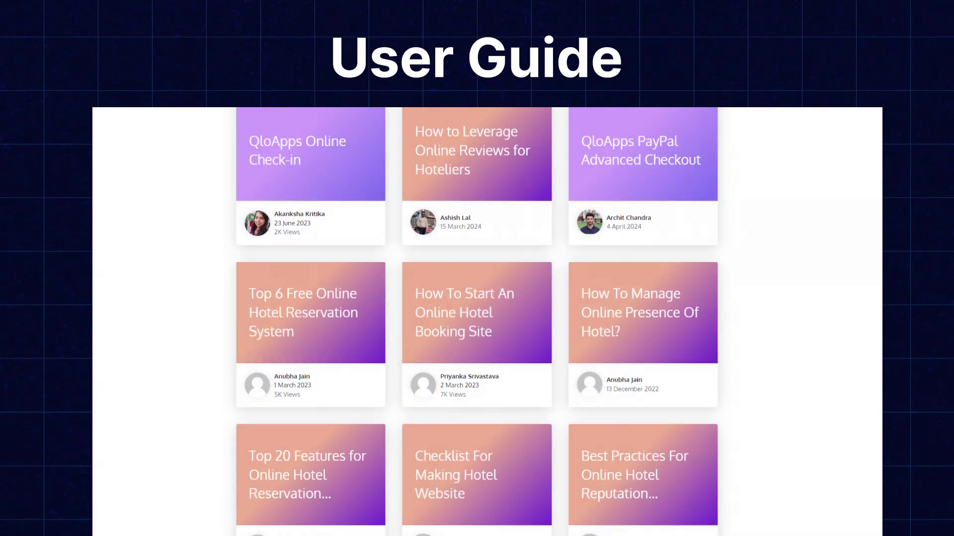
scroll(477, 323, "down", 18)
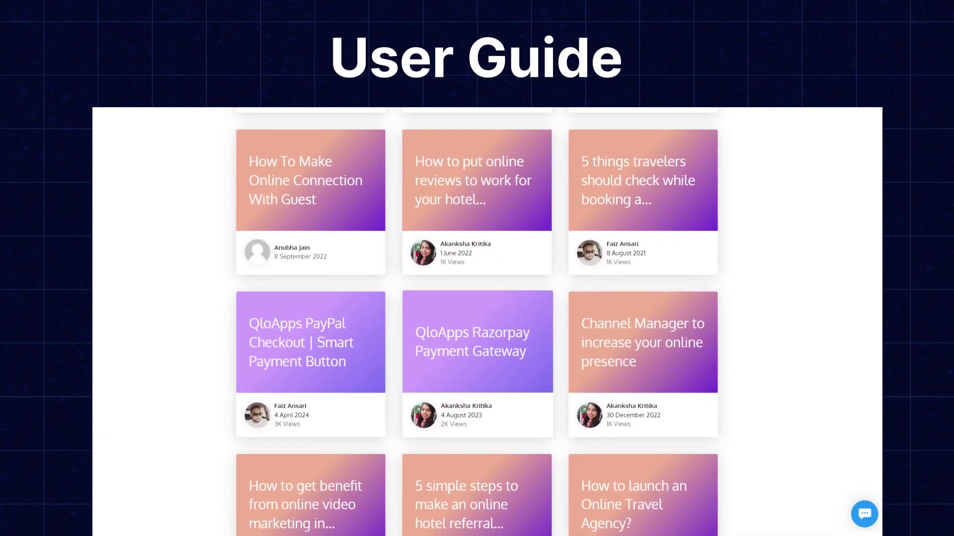
scroll(470, 323, "up", 8)
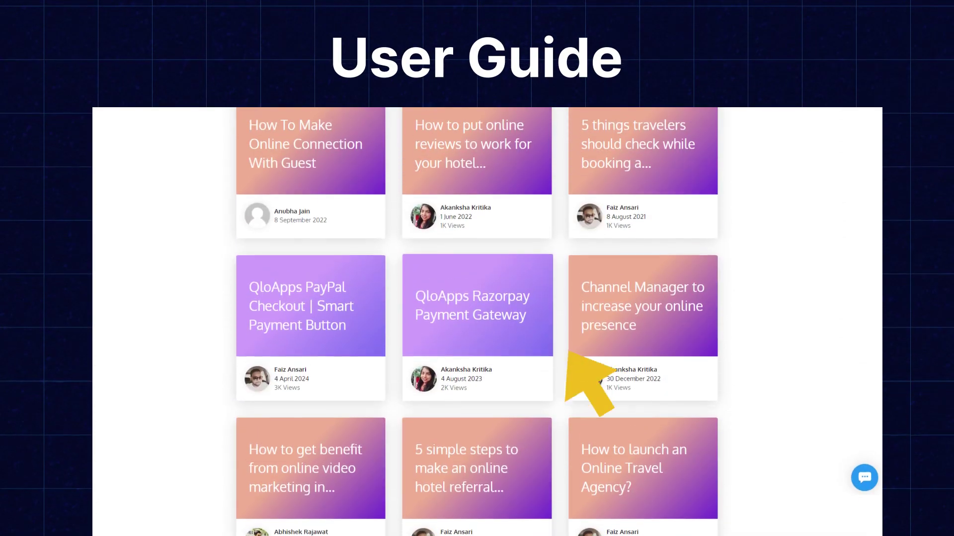
left_click(469, 324)
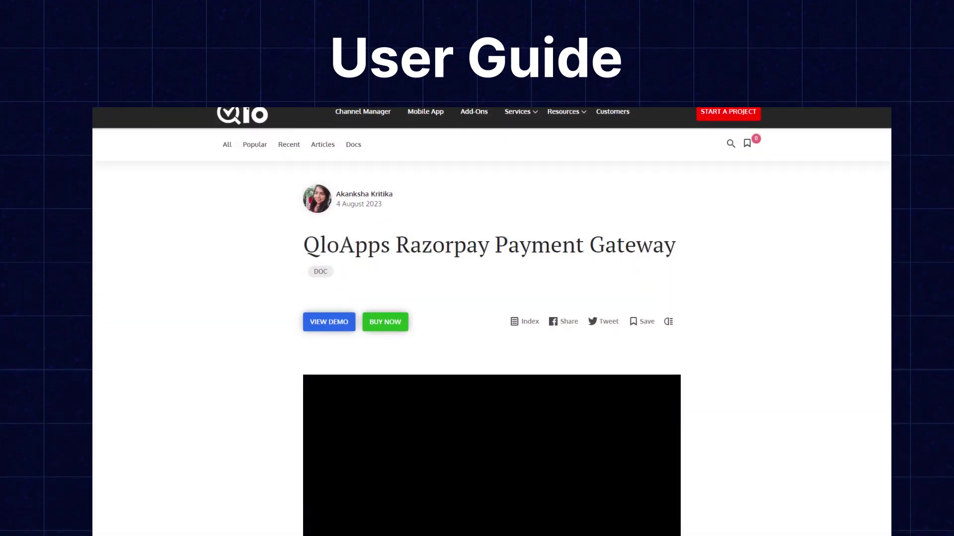
scroll(477, 323, "down", 9)
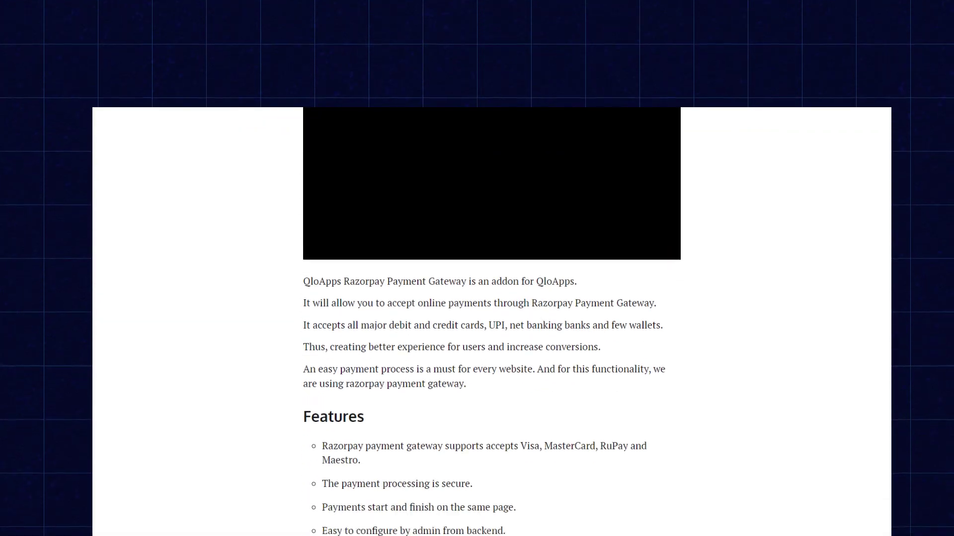
scroll(477, 323, "down", 2)
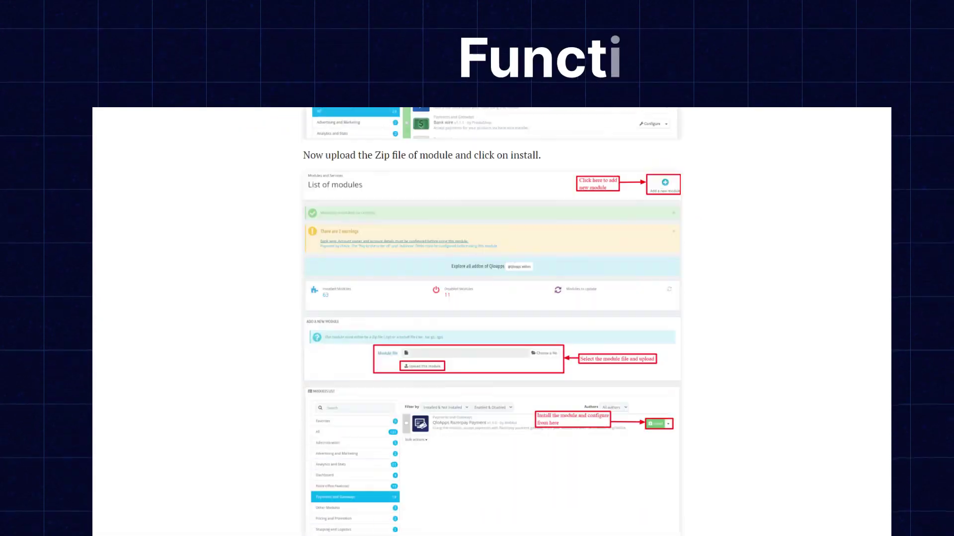
scroll(477, 323, "down", 15)
scroll(491, 323, "down", 20)
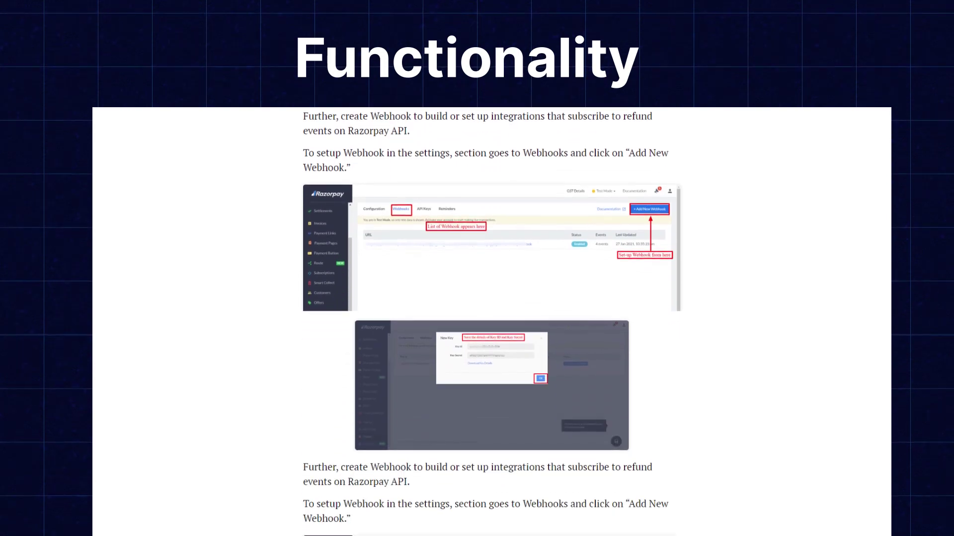
scroll(492, 323, "down", 7)
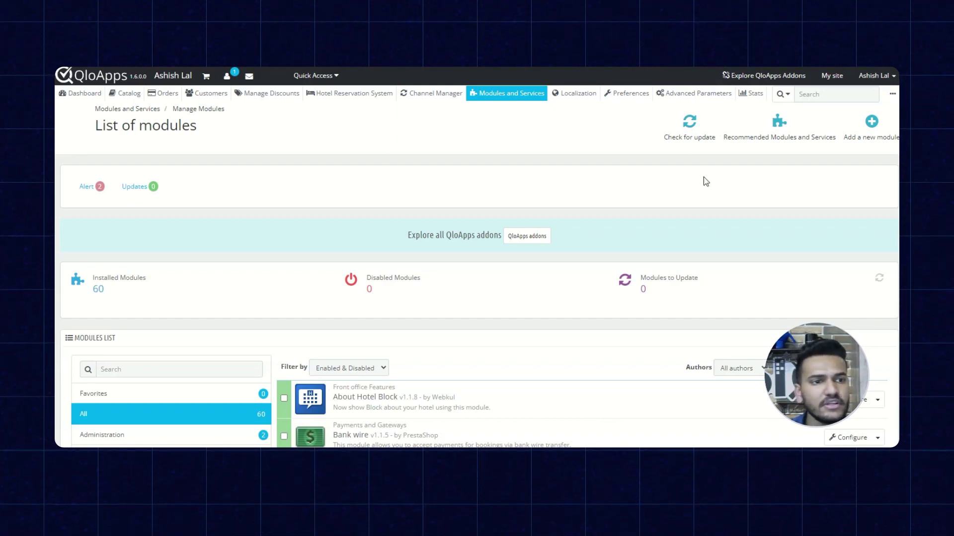
Step: Add a new module in the QloApps back office by uploading and installing qlorazorpaypayment.zip
mouse_move(517, 97)
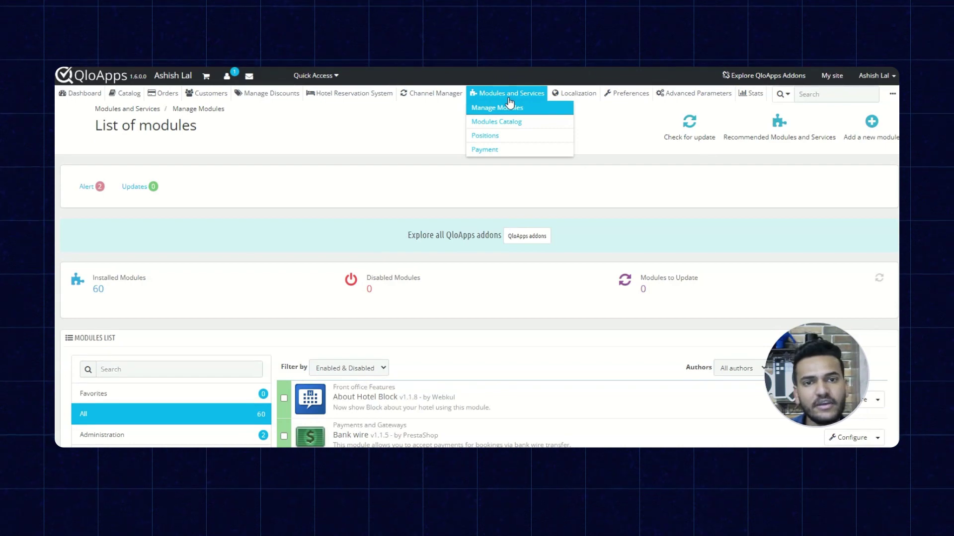
left_click(537, 113)
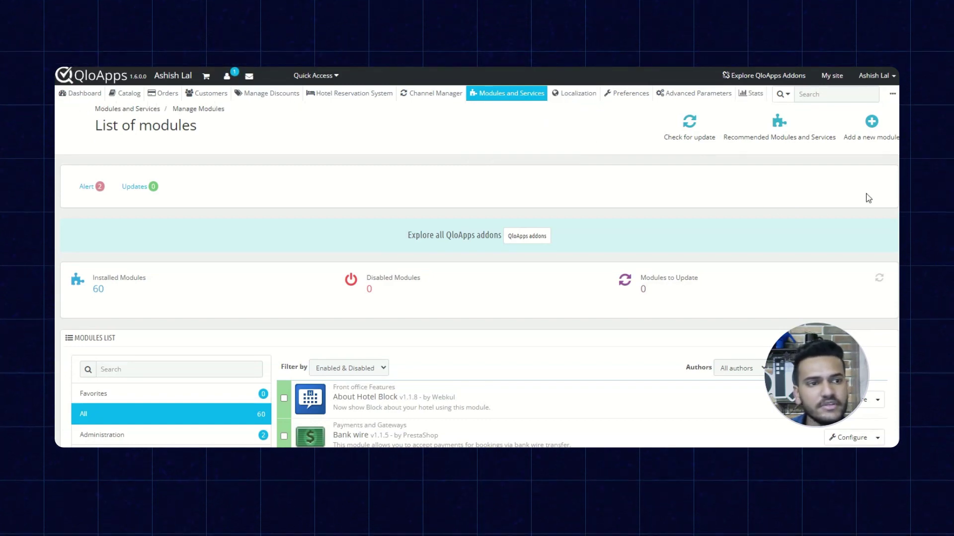
left_click(872, 128)
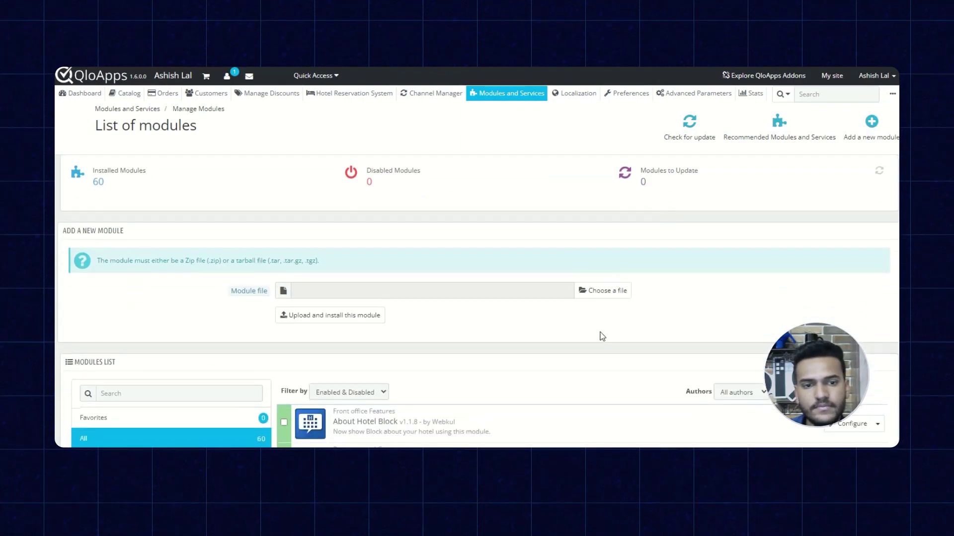
left_click(598, 293)
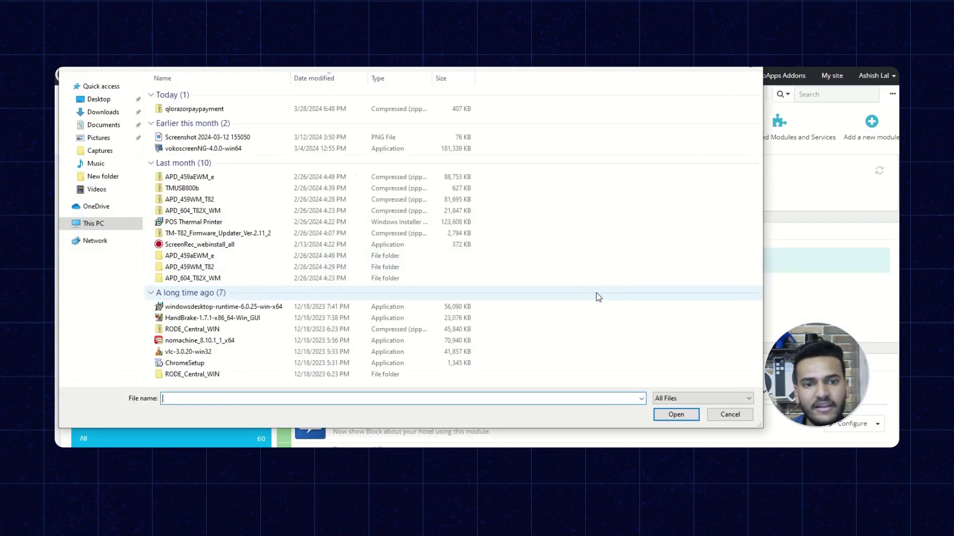
left_click(382, 110)
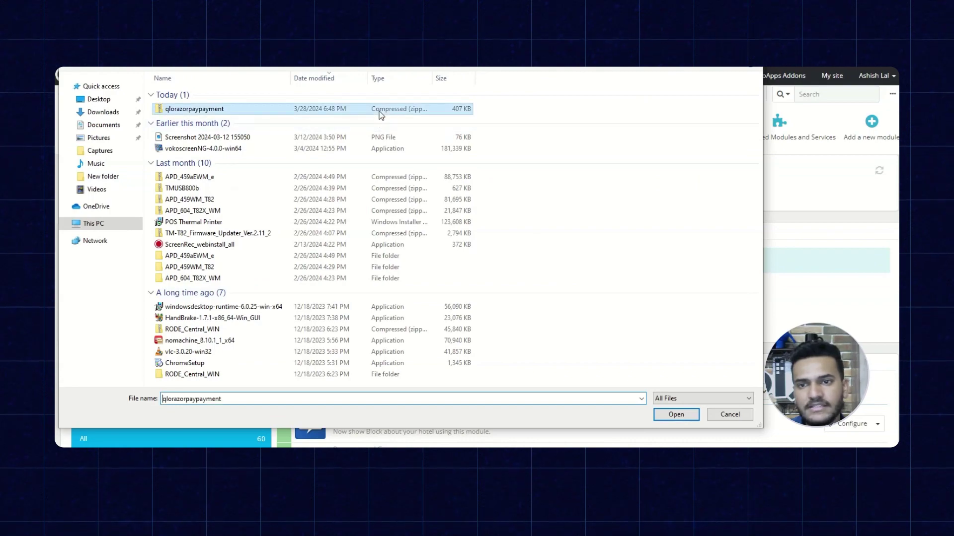
left_click(675, 415)
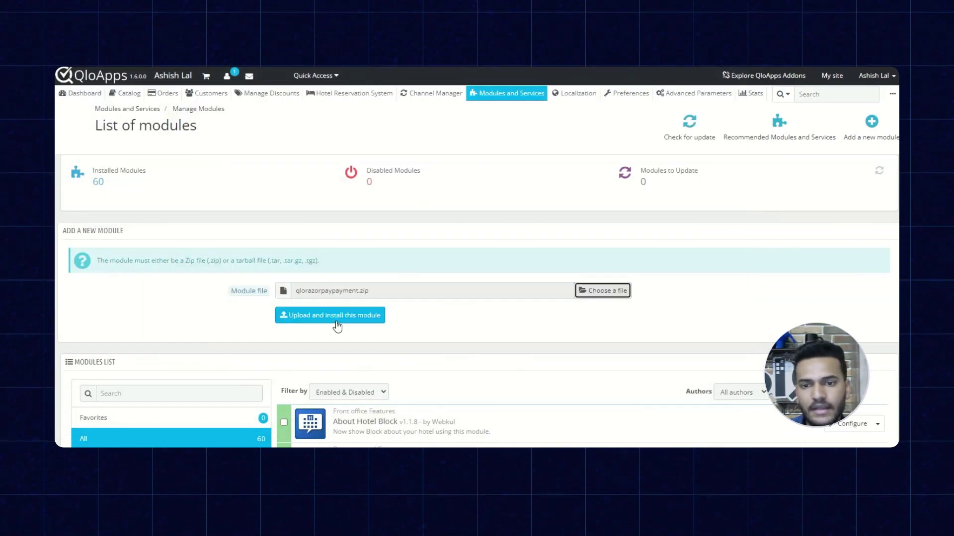
left_click(336, 325)
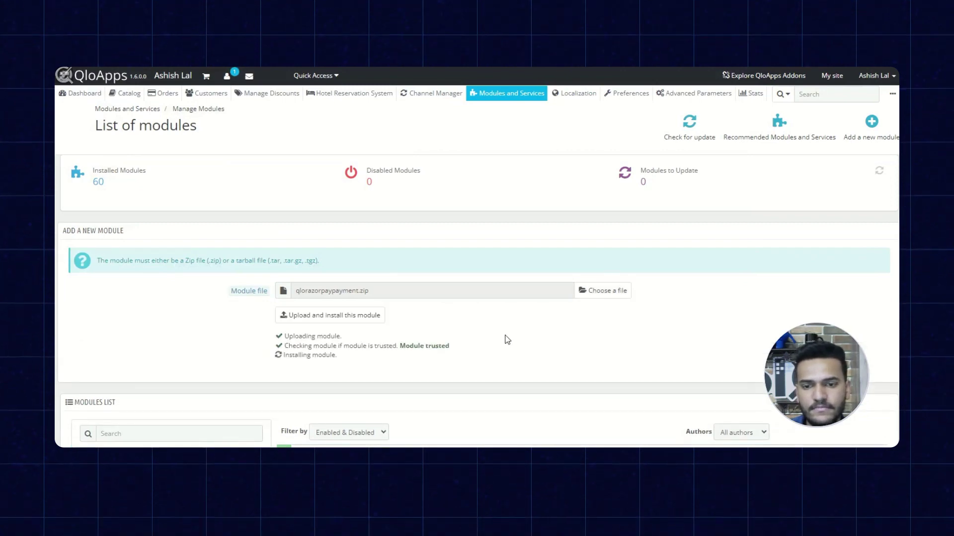
scroll(507, 339, "down", 1)
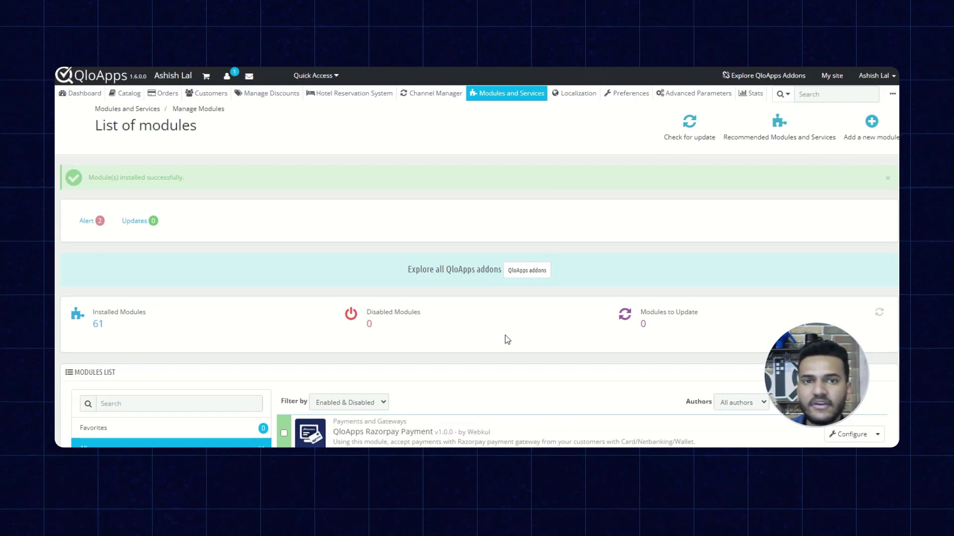
Step: Open the QloApps Razorpay Payment module's configuration and examine its webhook details, live mode, API key and theme color settings
scroll(507, 339, "down", 3)
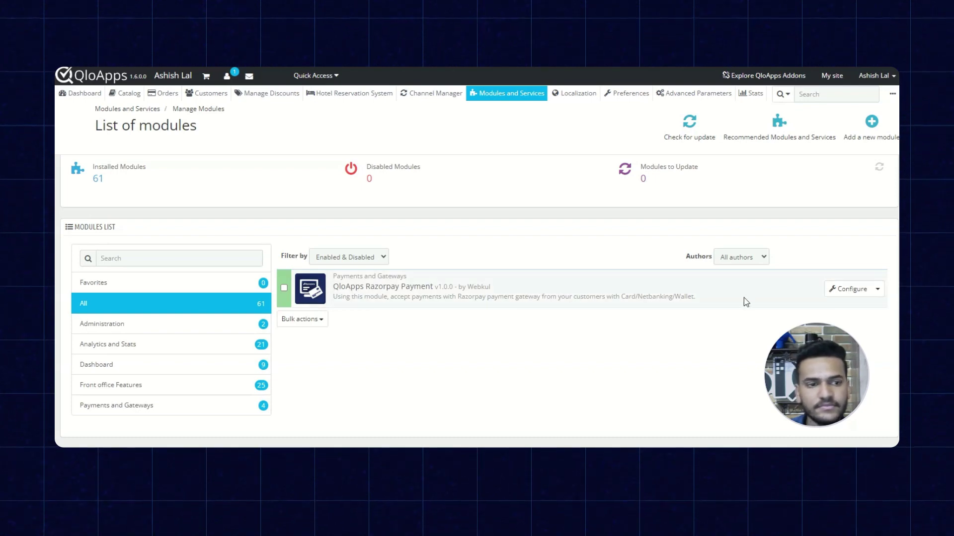
left_click(847, 290)
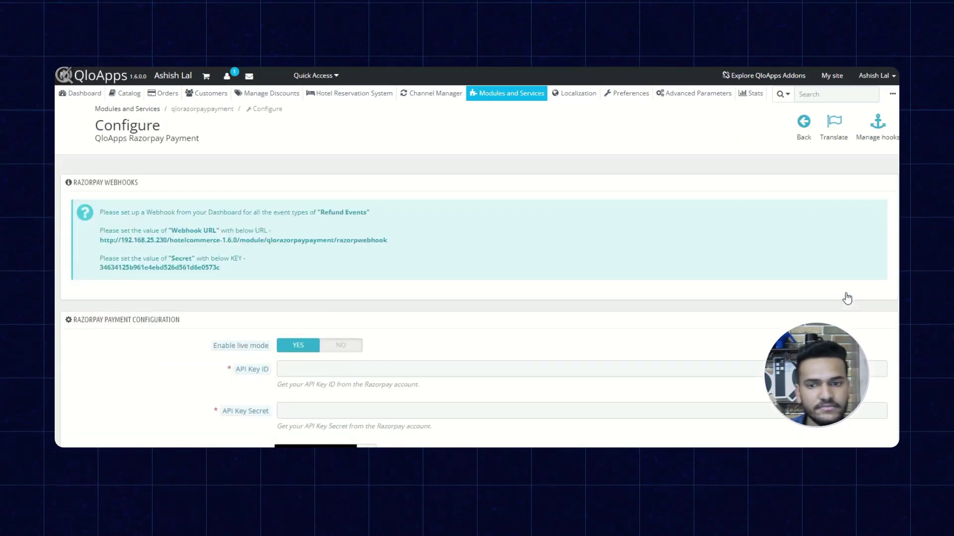
scroll(458, 313, "down", 1)
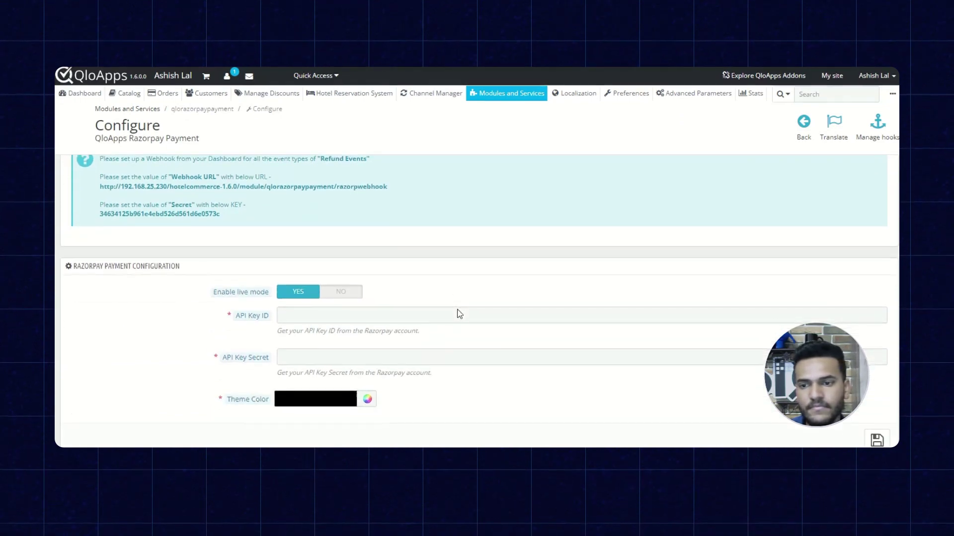
scroll(458, 313, "down", 1)
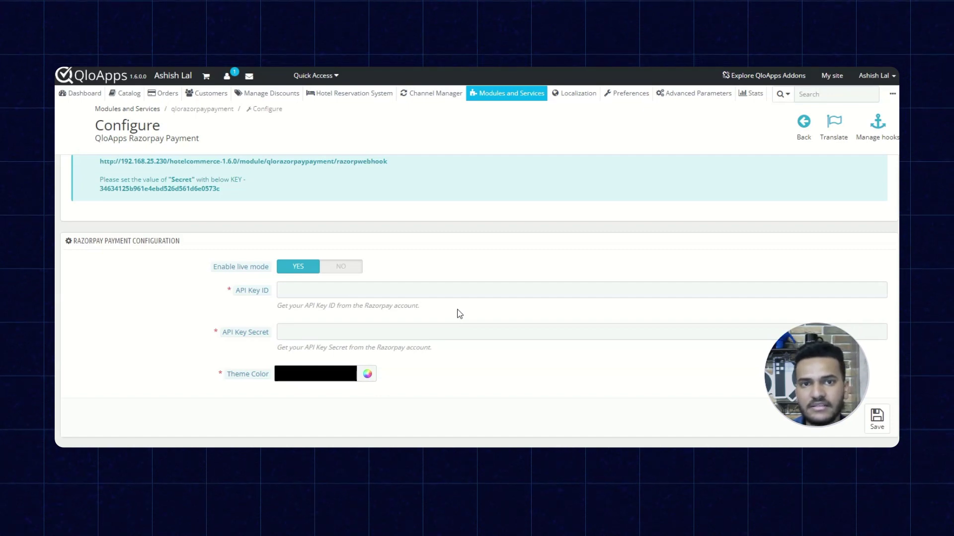
left_click(296, 291)
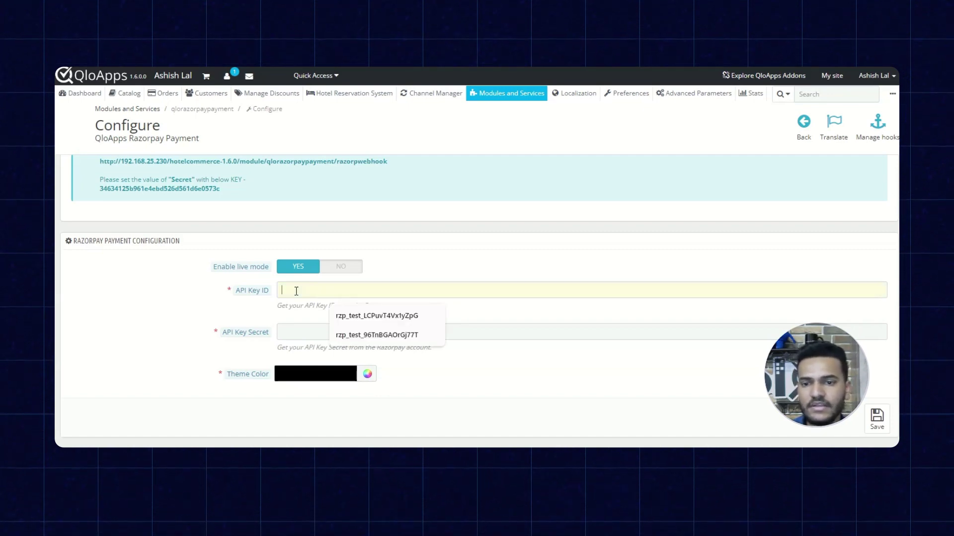
left_click(207, 305)
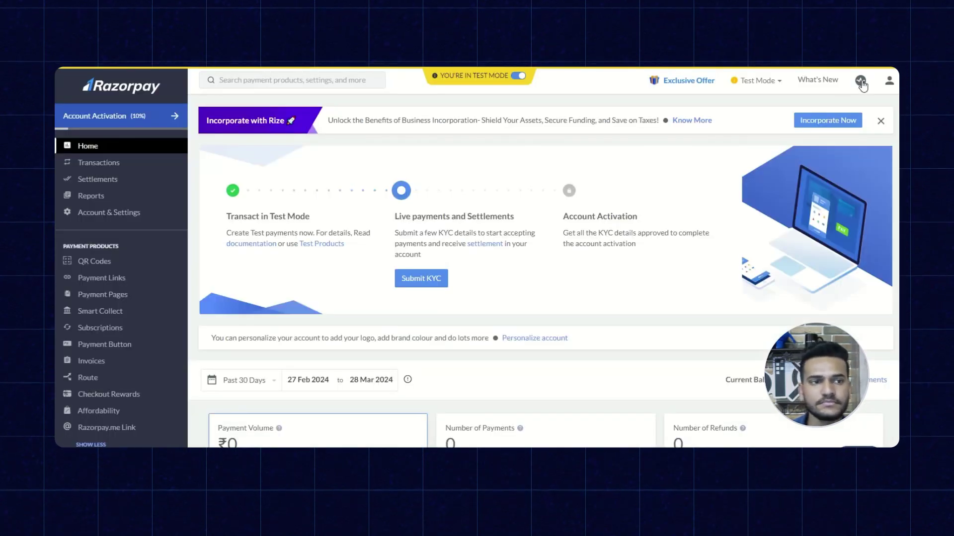
Step: Switch to the Razorpay dashboard, log out of the account, and log back in with the account password
left_click(888, 81)
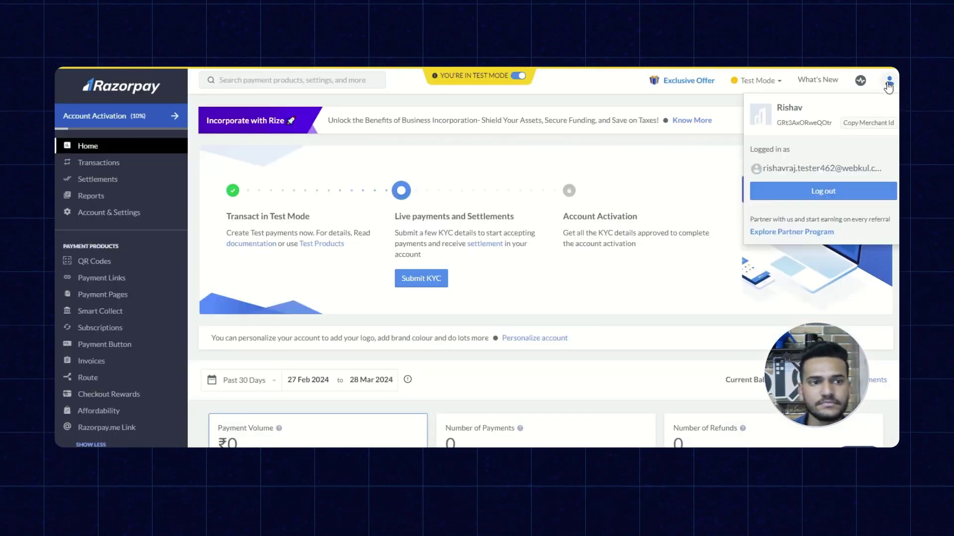
left_click(781, 194)
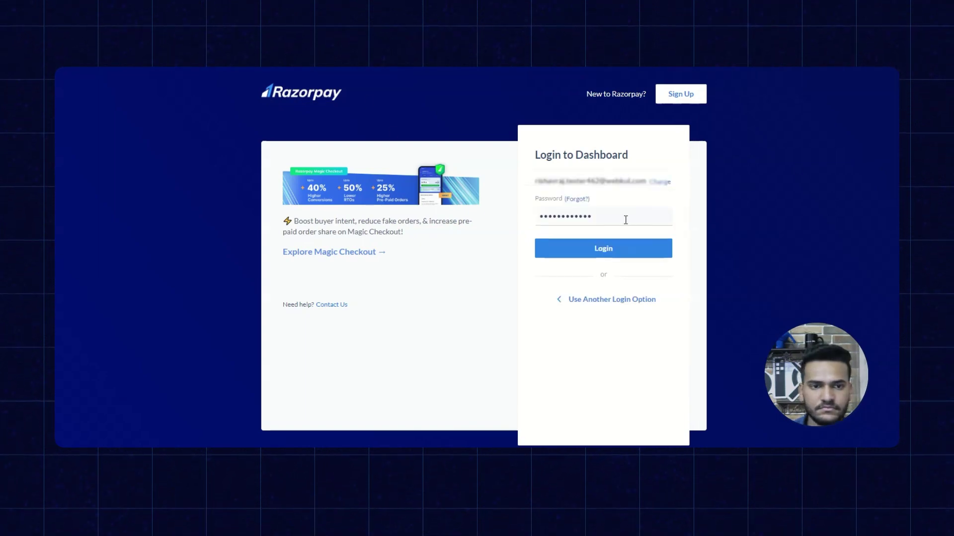
double_click(619, 219)
left_click(620, 219)
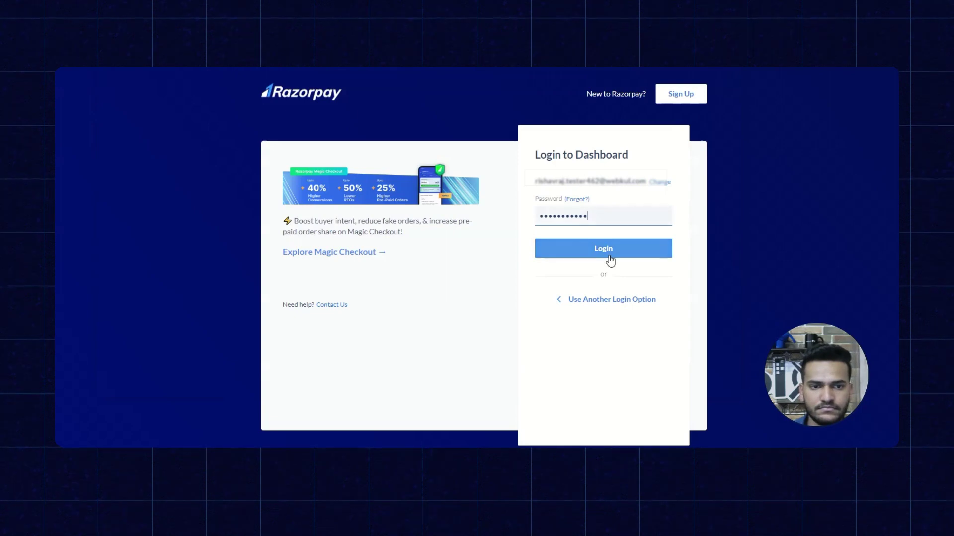
left_click(606, 254)
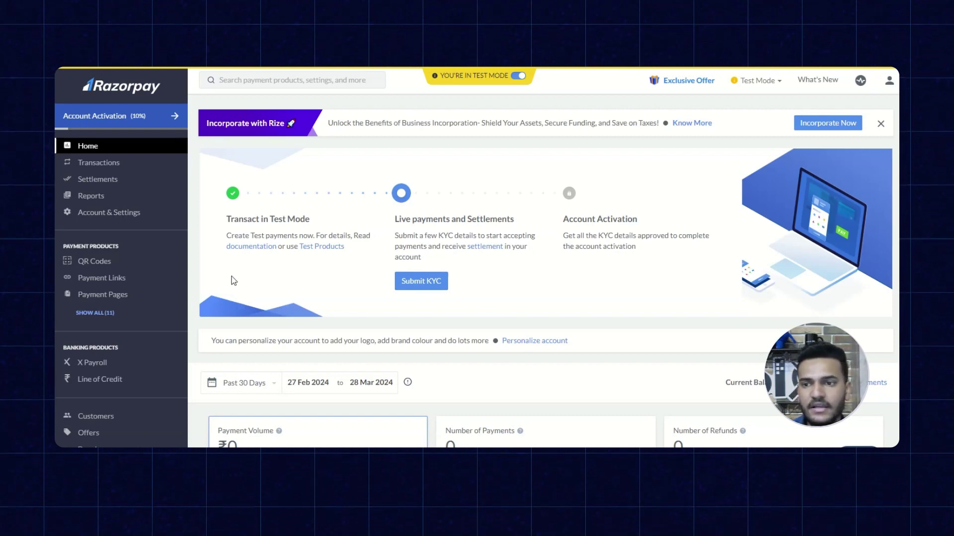
Step: Regenerate the Razorpay test API key in the account settings, deactivating the old key immediately
left_click(120, 217)
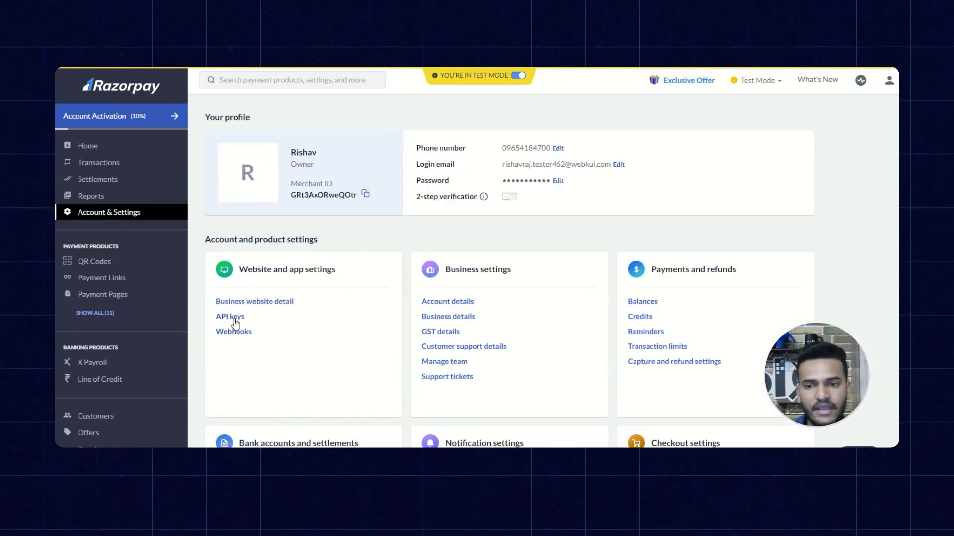
left_click(236, 318)
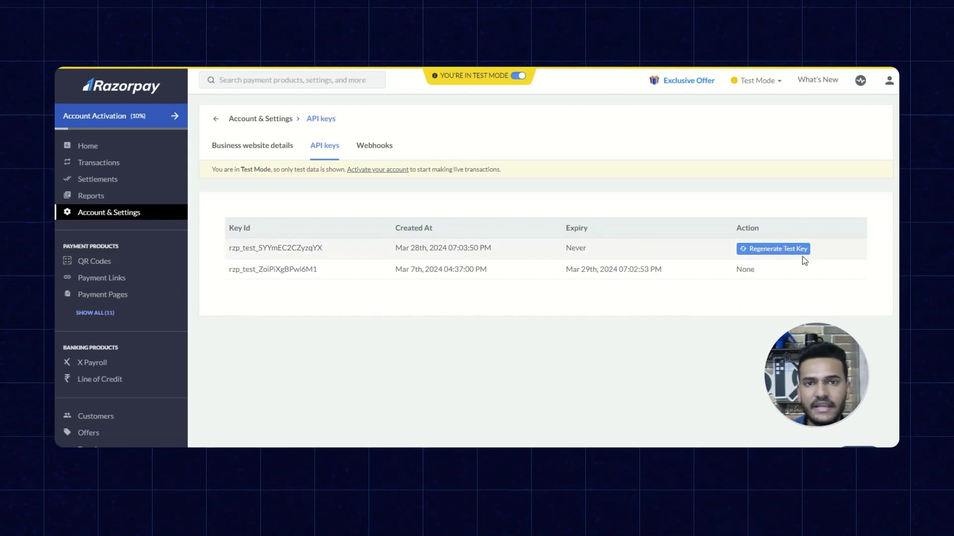
left_click(774, 252)
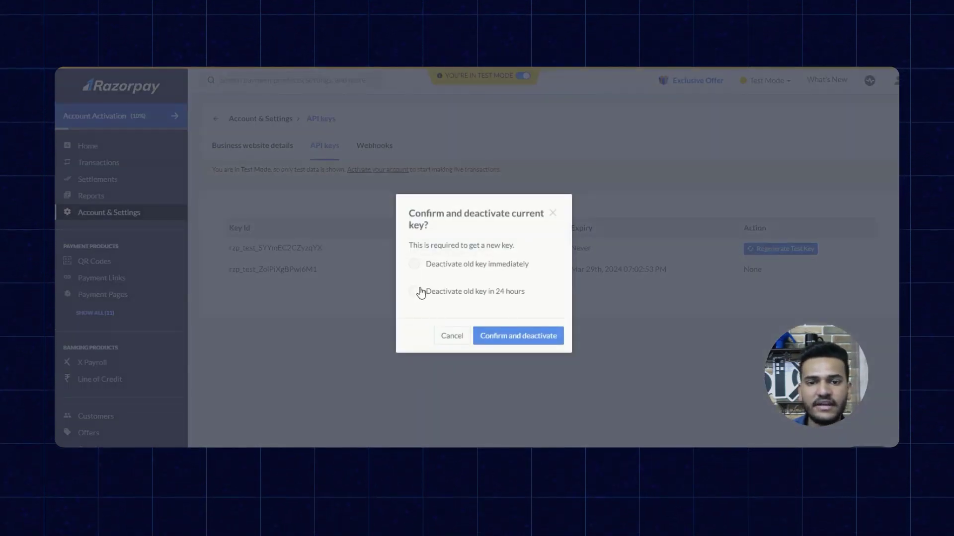
left_click(412, 266)
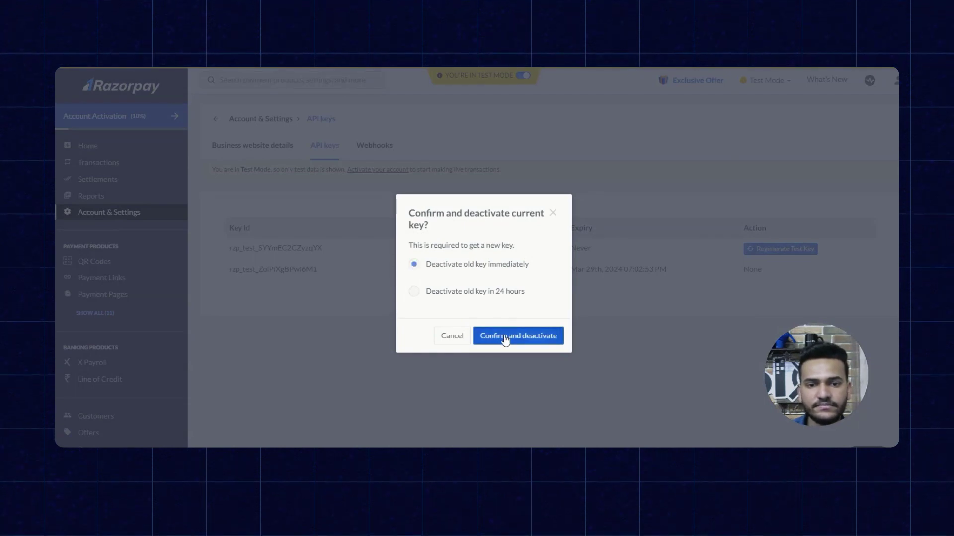
left_click(502, 335)
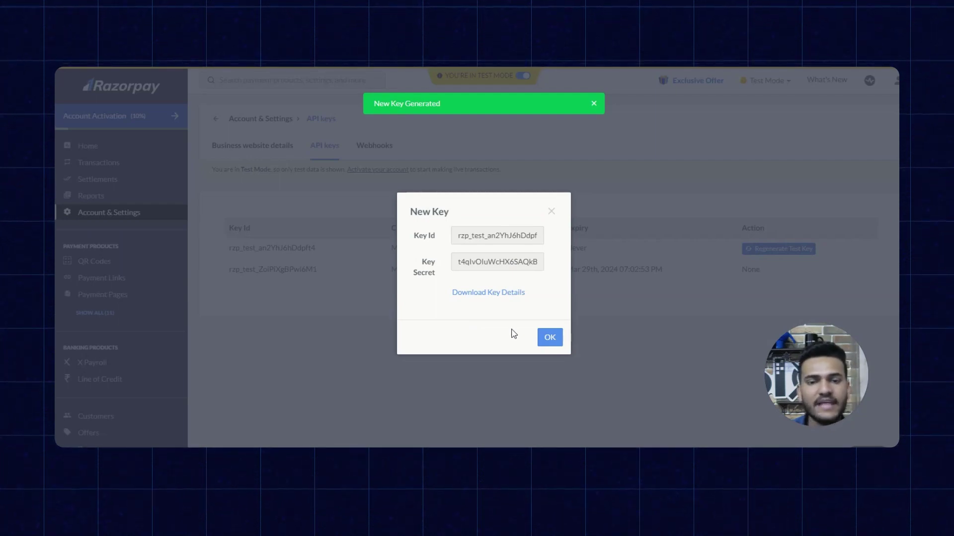
Step: Copy the newly generated key ID from Razorpay into the API Key ID field of the QloApps module configuration
double_click(490, 236)
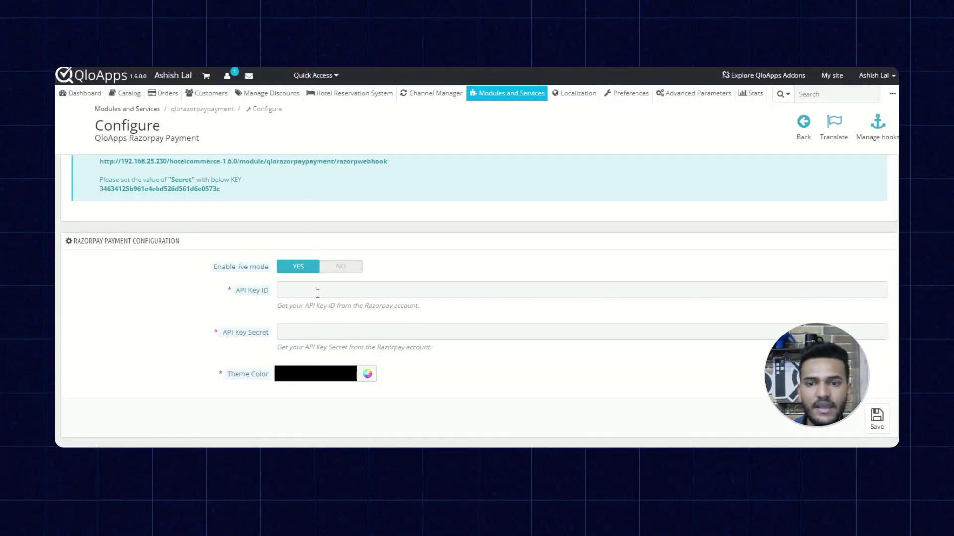
left_click(317, 293)
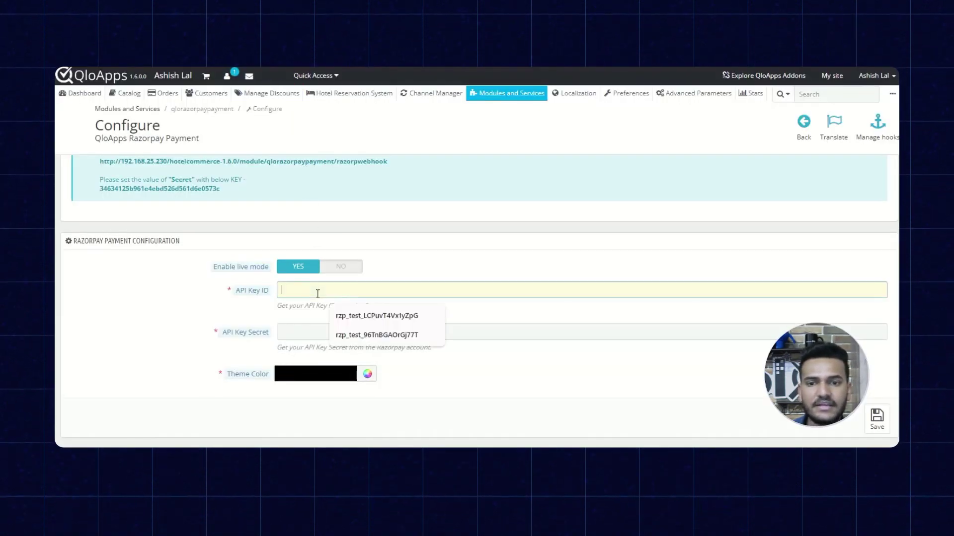
key("ctrl+v")
Step: Copy the newly generated key secret from Razorpay into the module's API Key Secret field and save the configuration
left_click(301, 329)
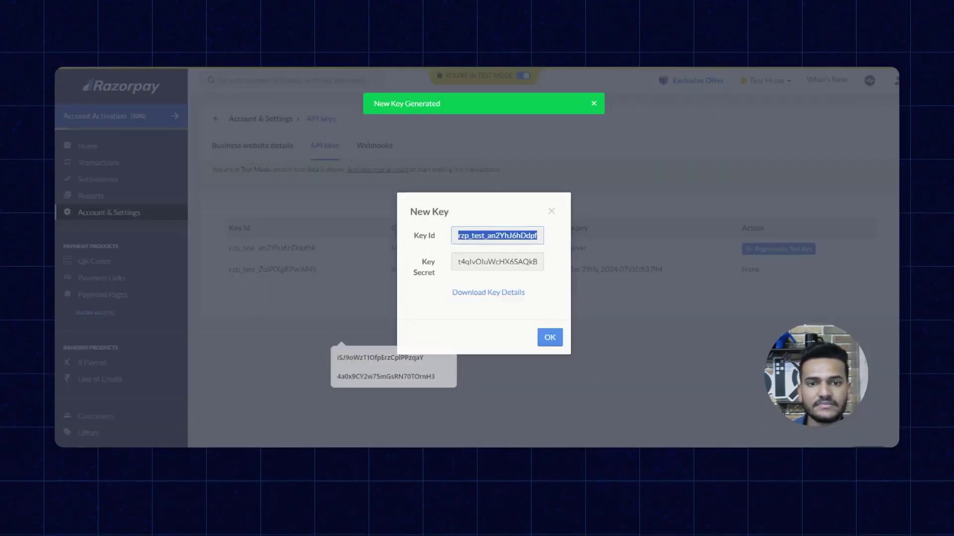
double_click(483, 264)
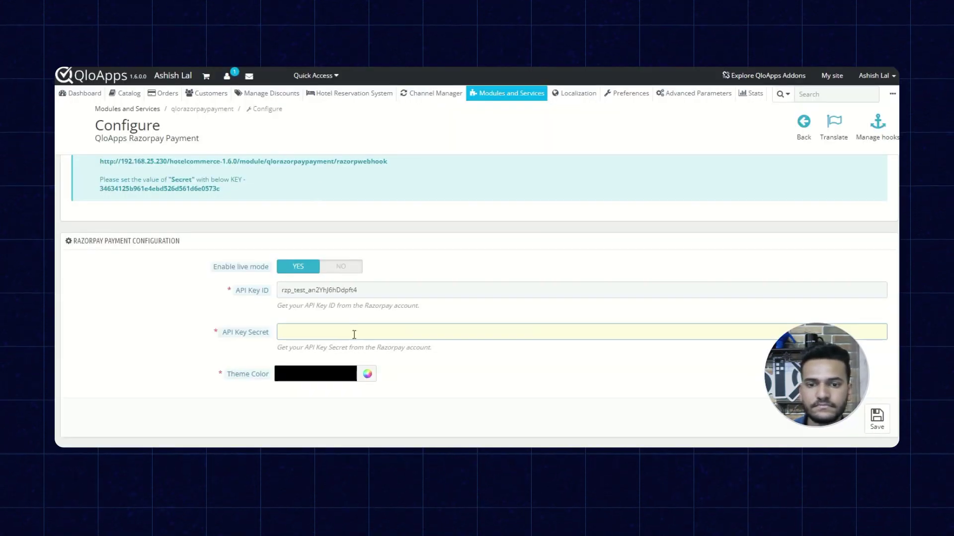
key("ctrl+v")
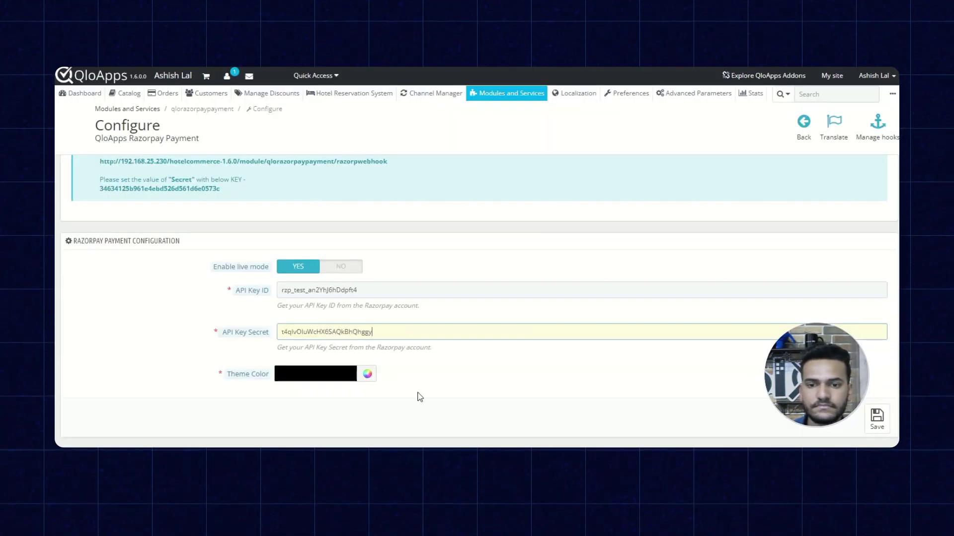
left_click(875, 427)
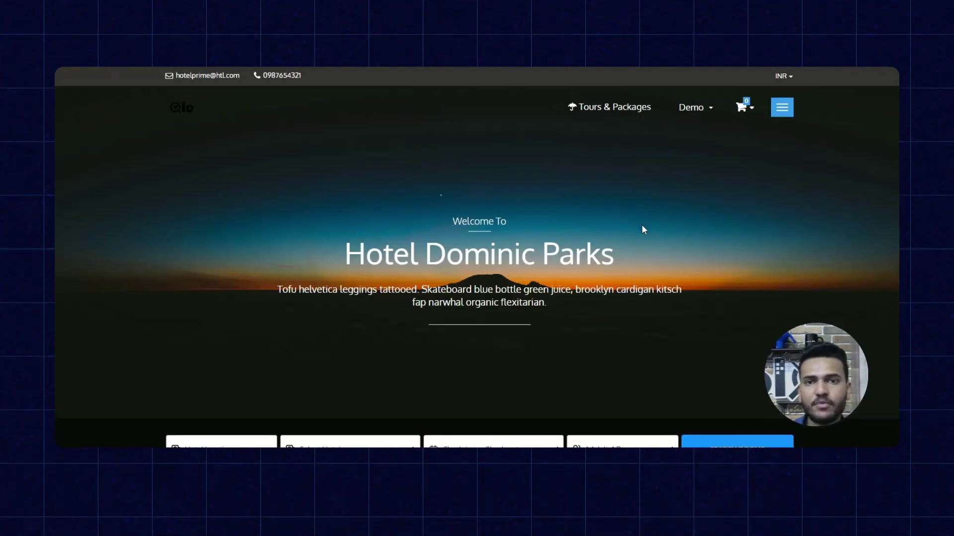
Step: On the hotel's front-office site, search The Hotel Prime for 30-03-2024 to 31-03-2024 with 2 adults in 1 room
scroll(642, 226, "down", 5)
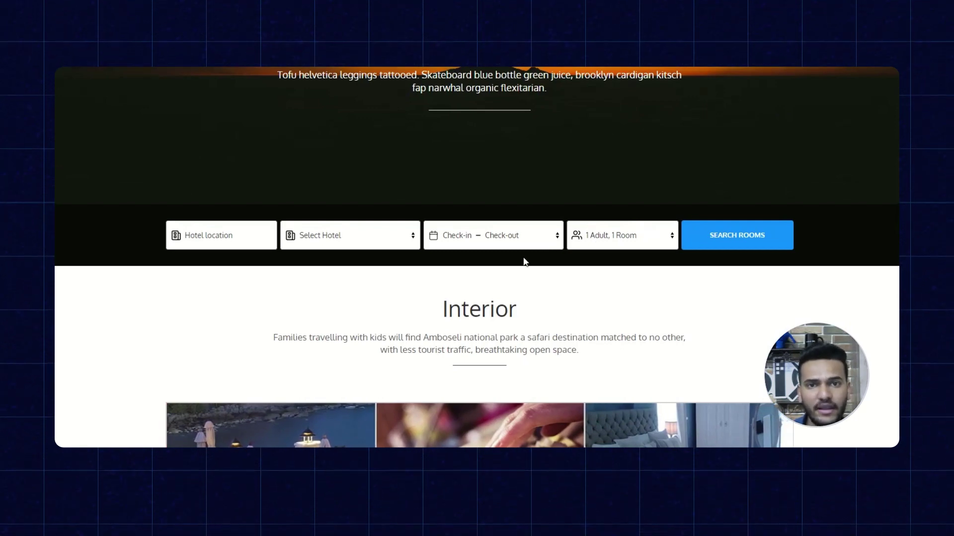
left_click(385, 242)
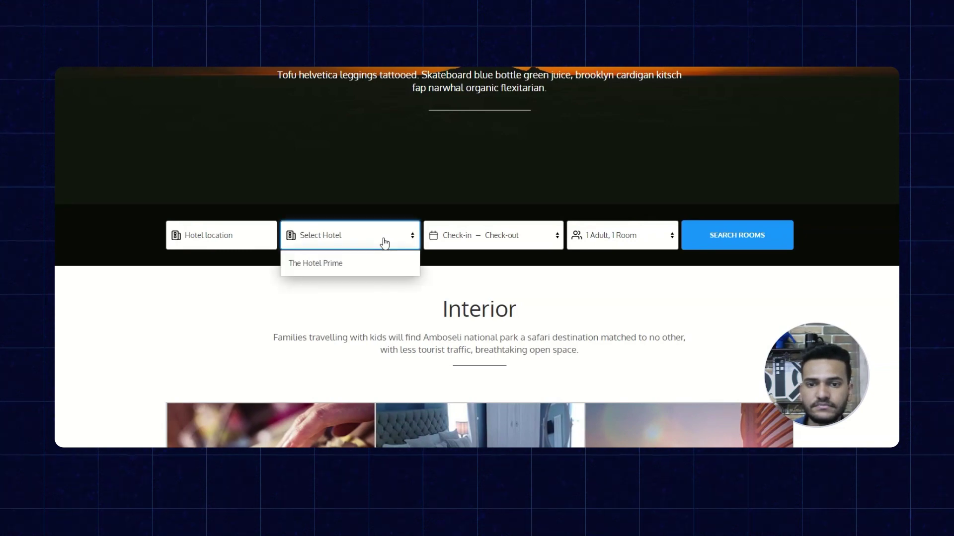
left_click(374, 265)
left_click(478, 241)
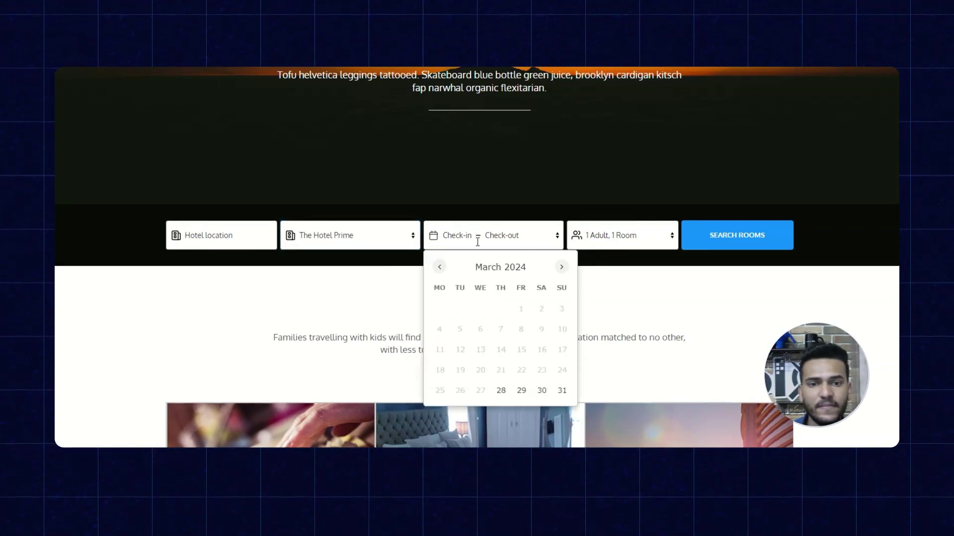
left_click(541, 390)
left_click(562, 391)
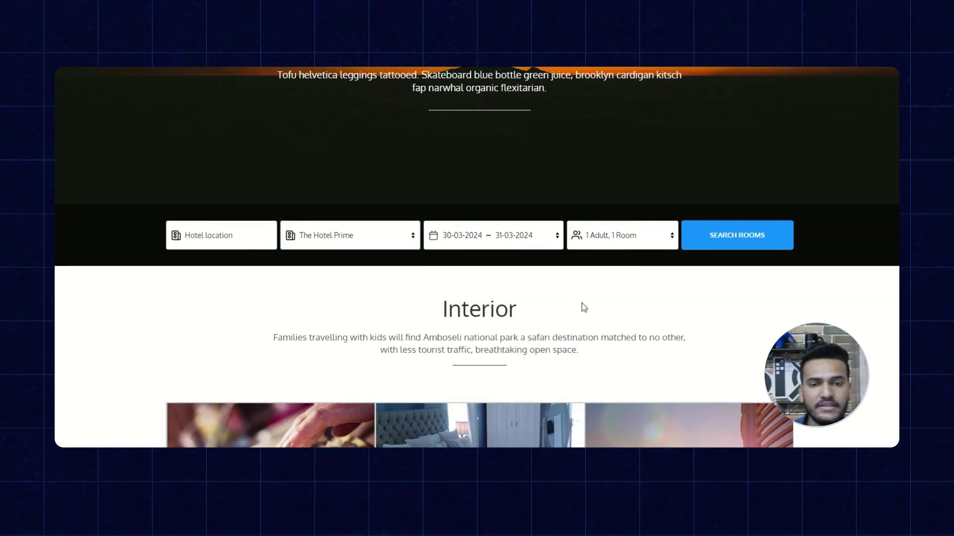
left_click(623, 244)
left_click(612, 294)
left_click(725, 240)
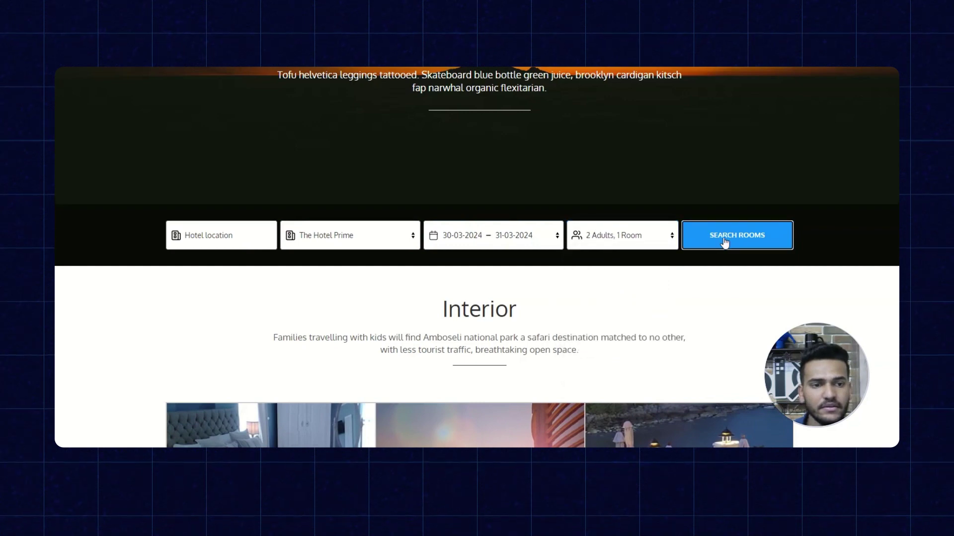
Step: Book the Delux Rooms for 2 adults in 1 room and proceed through the price summary and guest information to payment
left_click(663, 297)
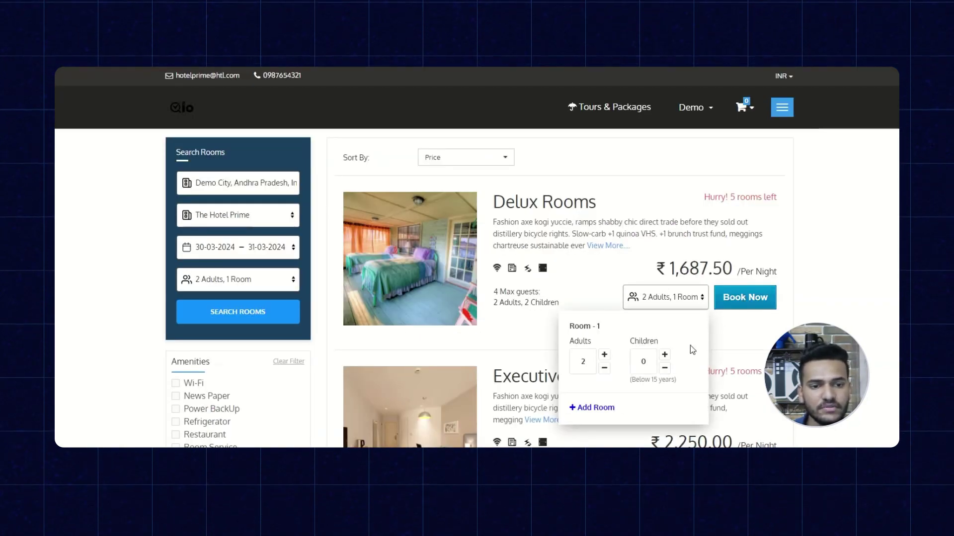
left_click(740, 298)
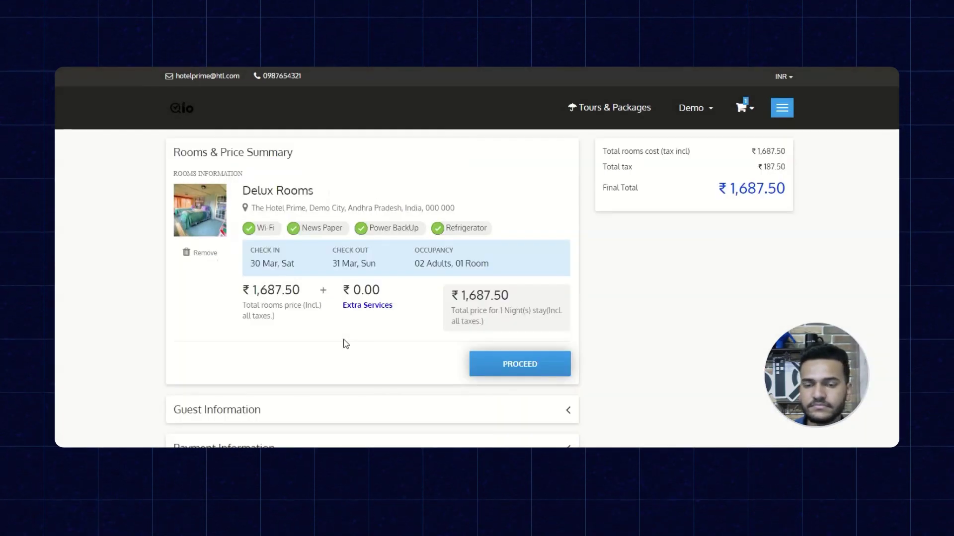
scroll(342, 341, "down", 4)
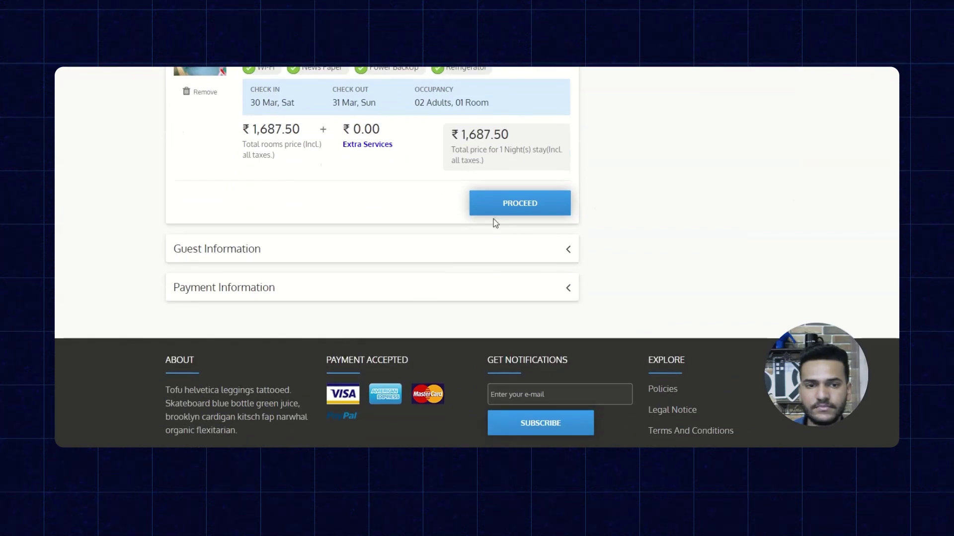
left_click(504, 215)
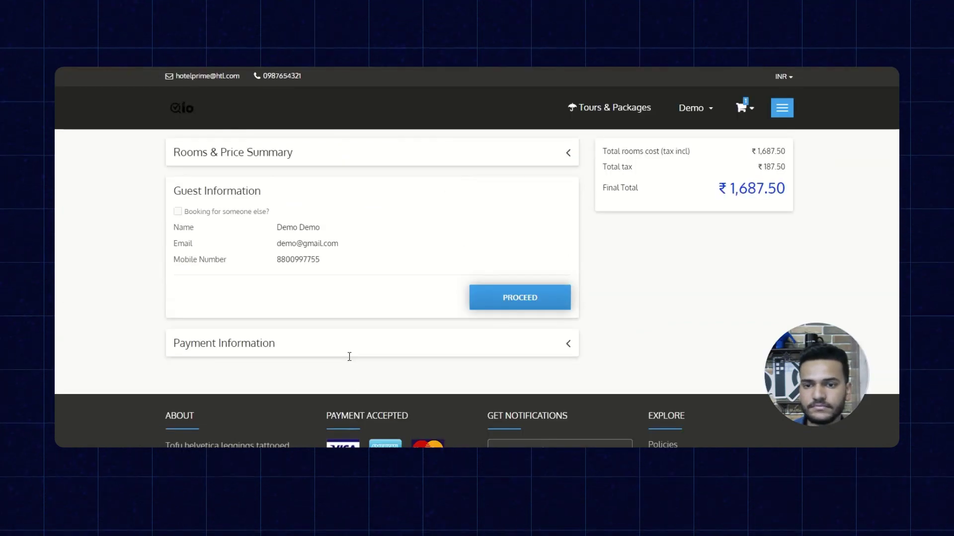
left_click(510, 300)
Step: Choose Pay by Razorpay for the booking and close the payment window without entering the phone number
scroll(299, 313, "down", 2)
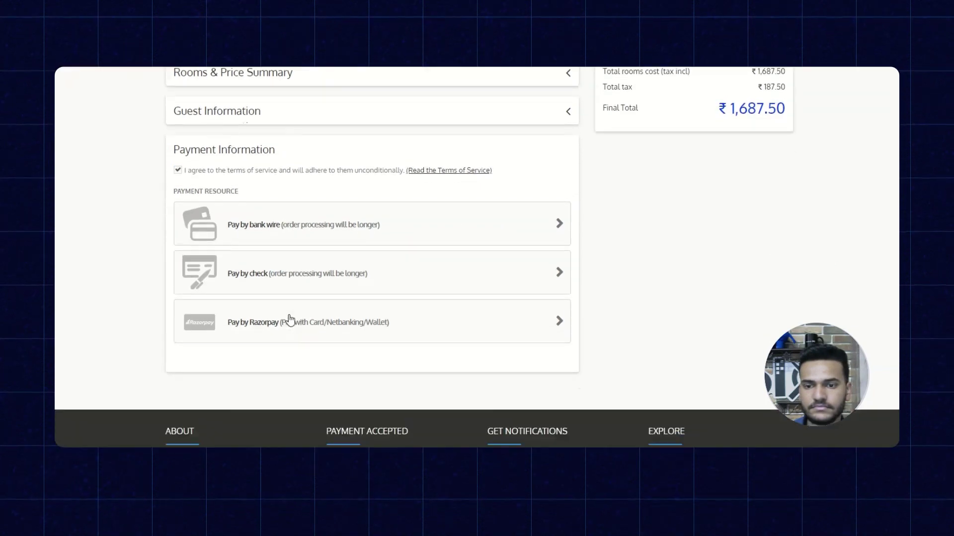
scroll(291, 319, "down", 2)
scroll(291, 319, "up", 1)
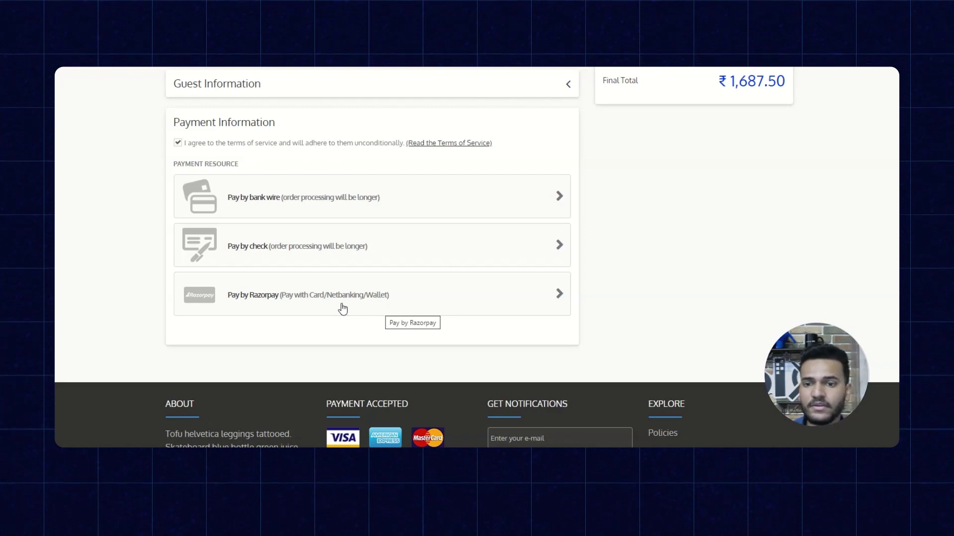
left_click(204, 298)
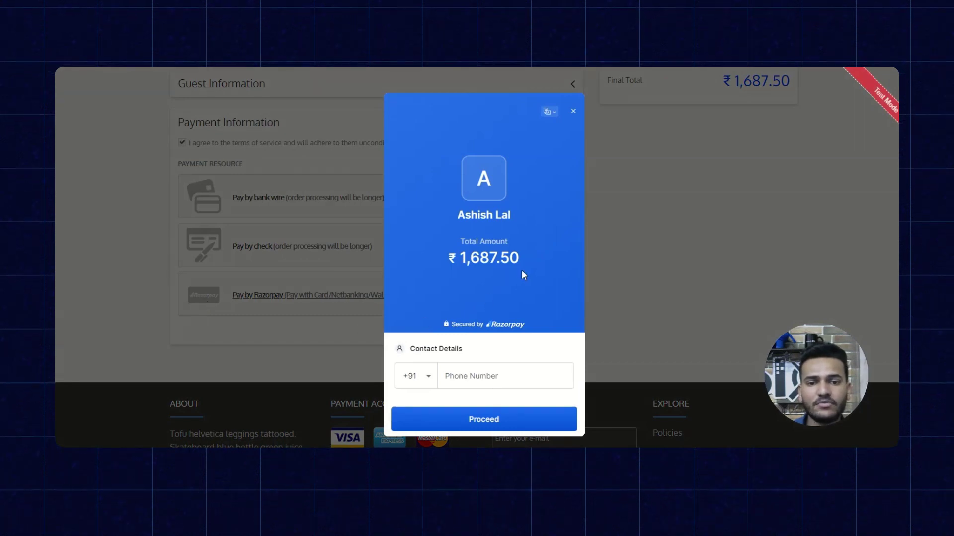
left_click(486, 372)
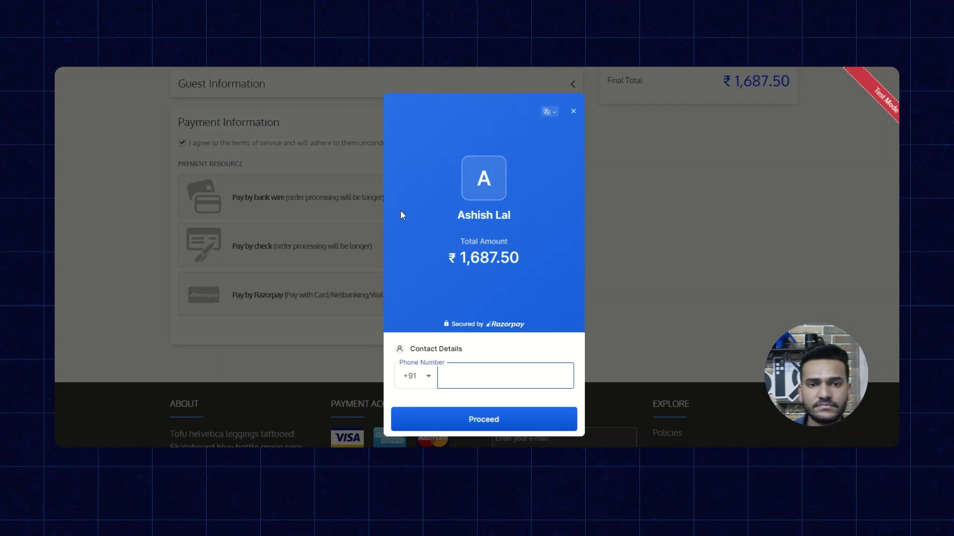
left_click(574, 115)
Step: Reopen the Guest Information section of the checkout and review the guest details
scroll(203, 313, "up", 3)
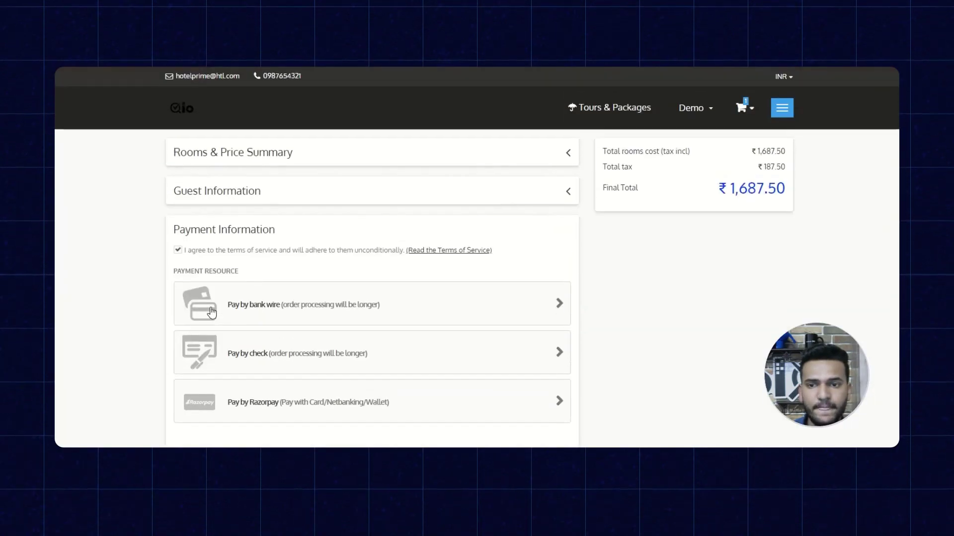
scroll(212, 312, "down", 1)
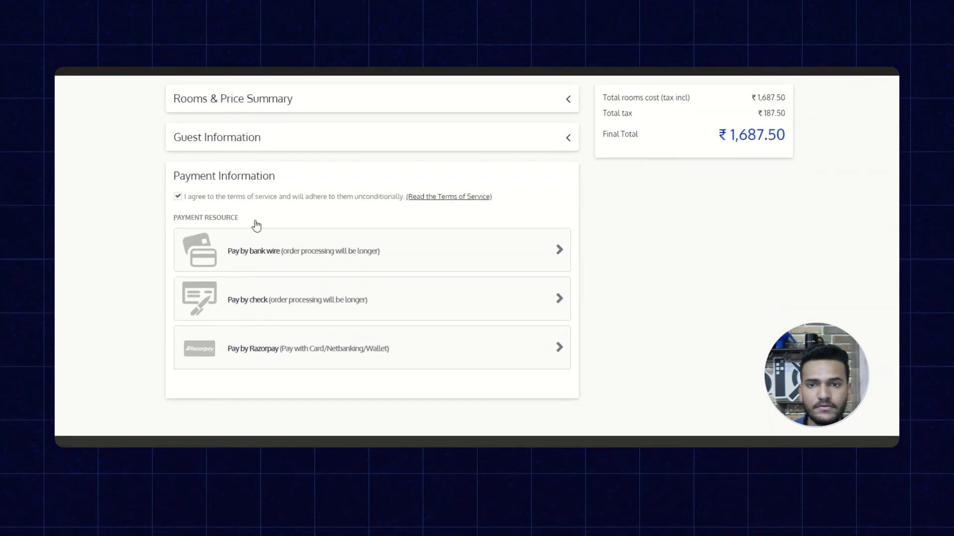
left_click(300, 138)
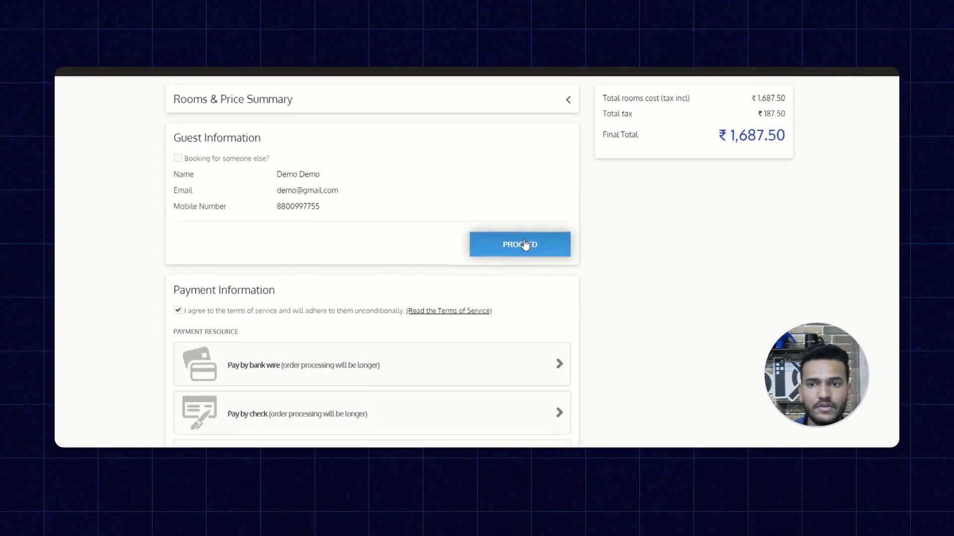
scroll(525, 244, "up", 1)
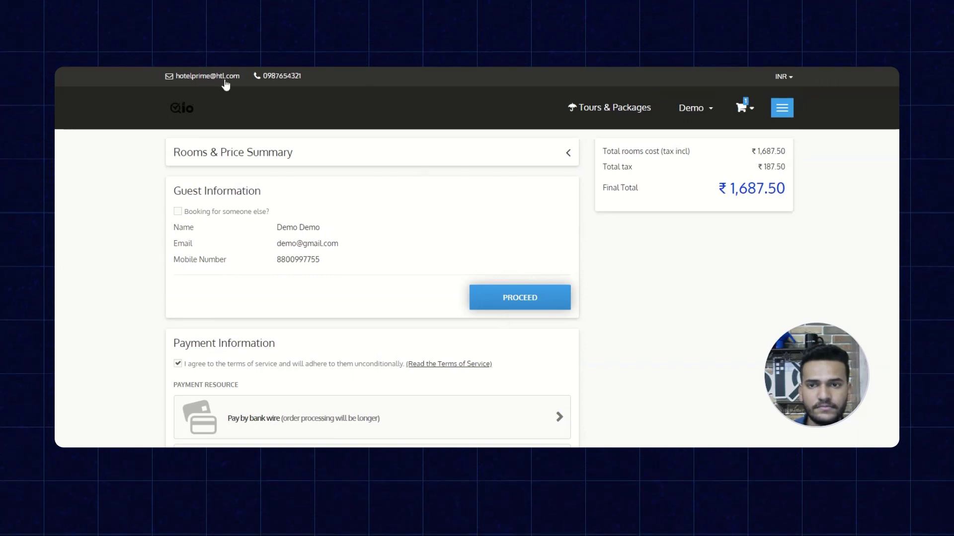
Step: Remove the Delux Rooms booking for 30-03-2024 to 31-03-2024 from the cart
left_click(183, 114)
mouse_move(742, 109)
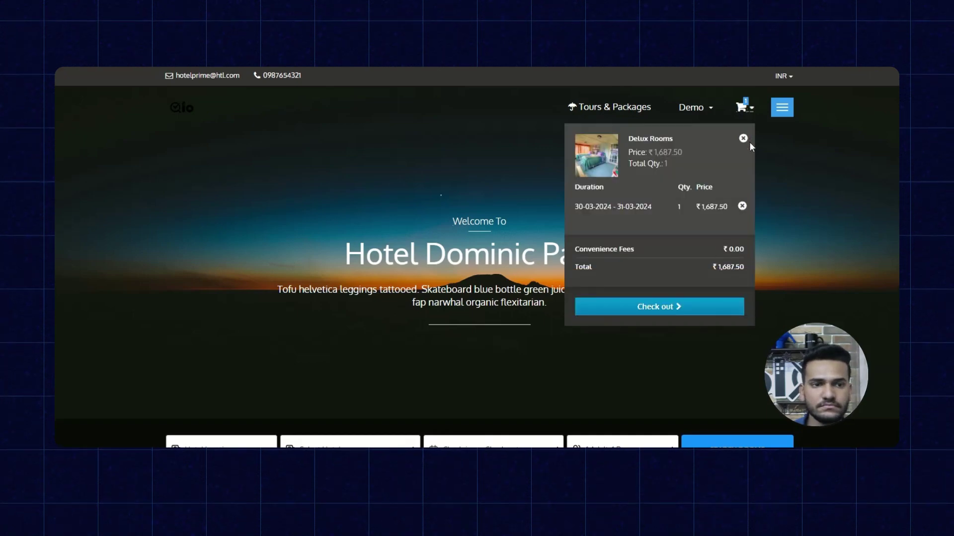
key("alt+Left")
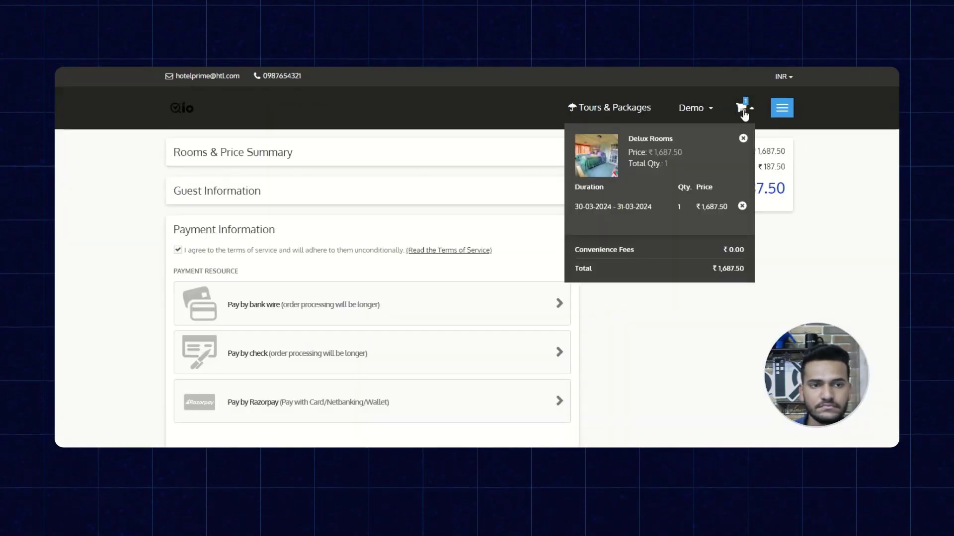
left_click(742, 206)
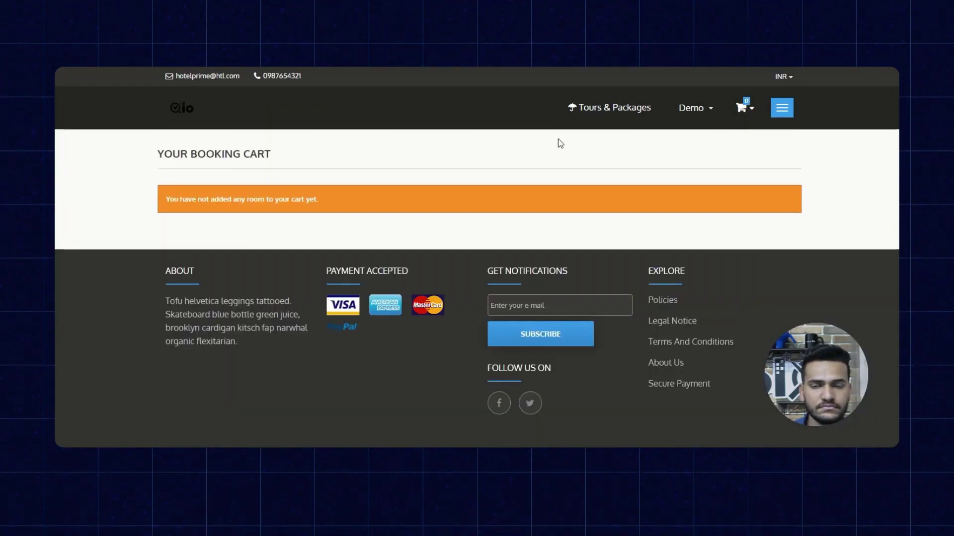
Step: Return to the hotel home page and search The Hotel Prime for 30-03-2024 to 31-03-2024 with 1 adult in 1 room
left_click(174, 104)
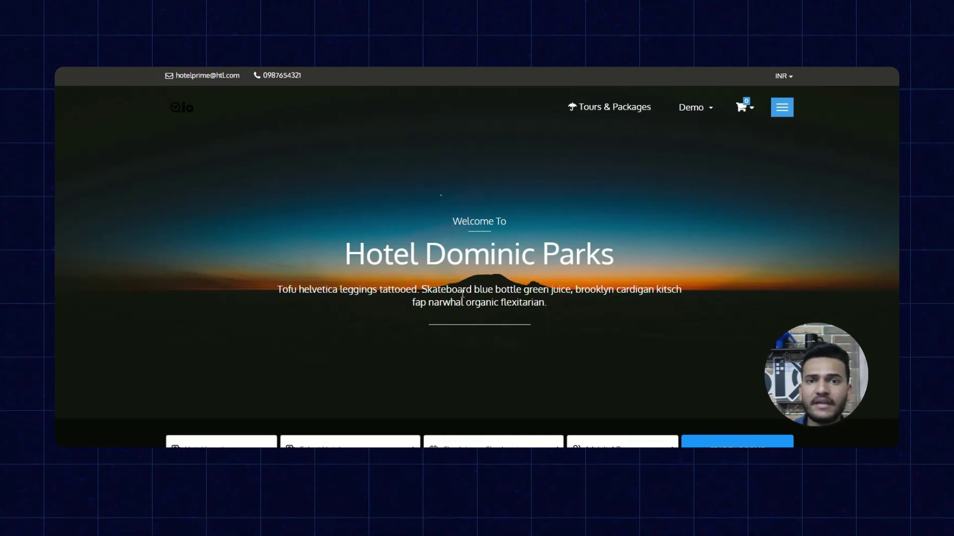
scroll(457, 298, "down", 3)
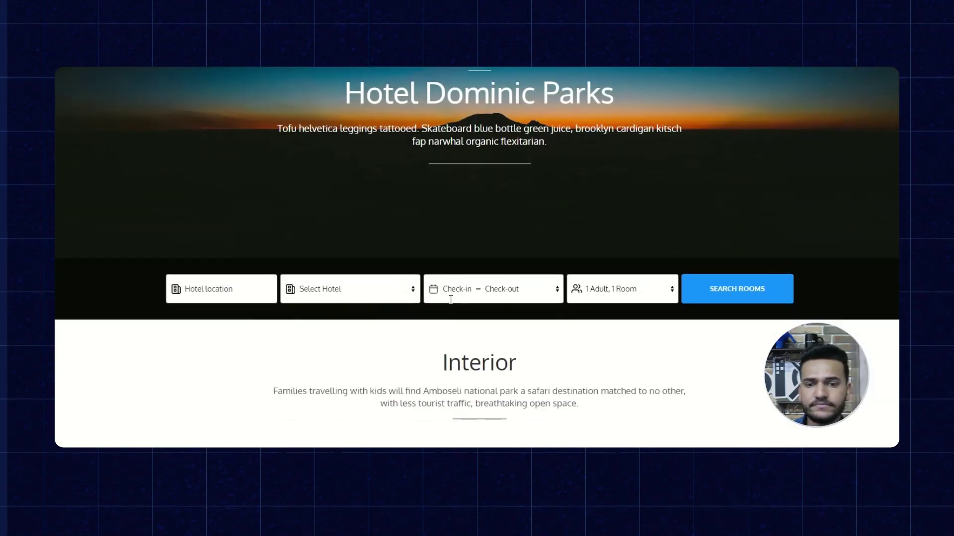
left_click(395, 297)
left_click(383, 313)
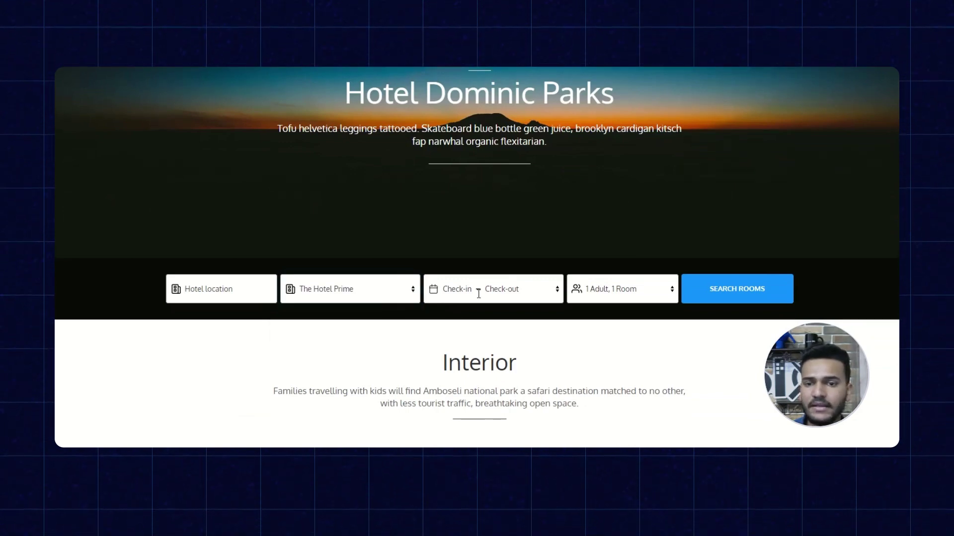
left_click(478, 293)
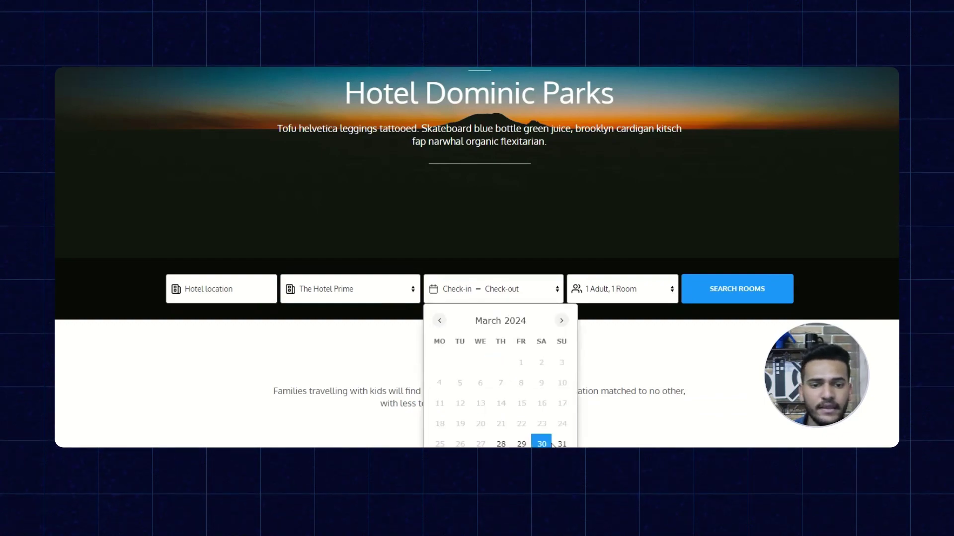
left_click(562, 443)
left_click(724, 296)
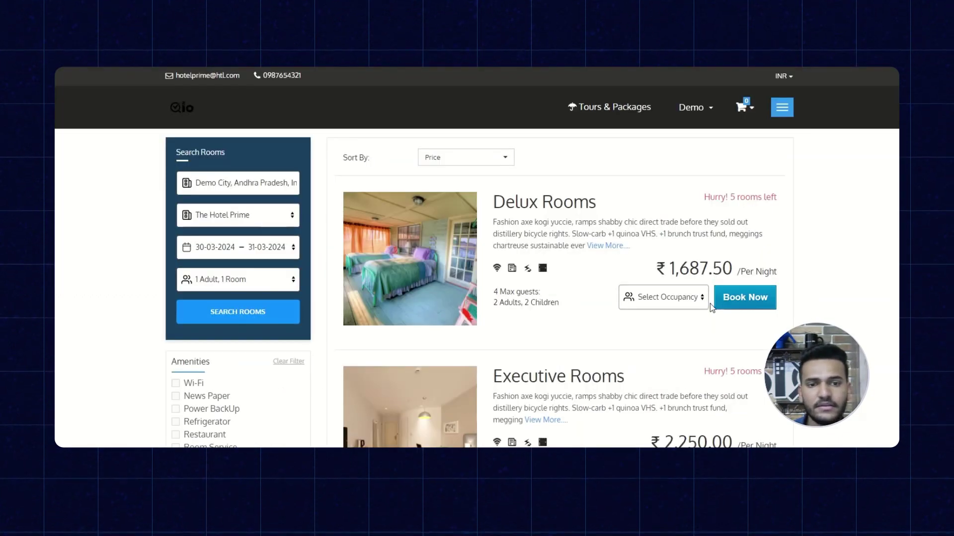
Step: Book the Delux Rooms for 2 adults in 1 room and check out with Pay by Razorpay as the payment method
left_click(752, 302)
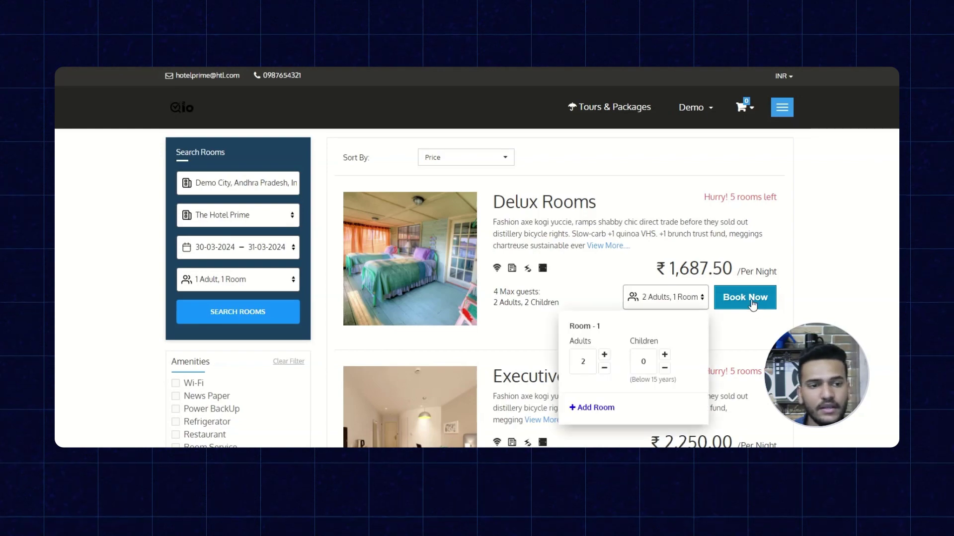
left_click(745, 300)
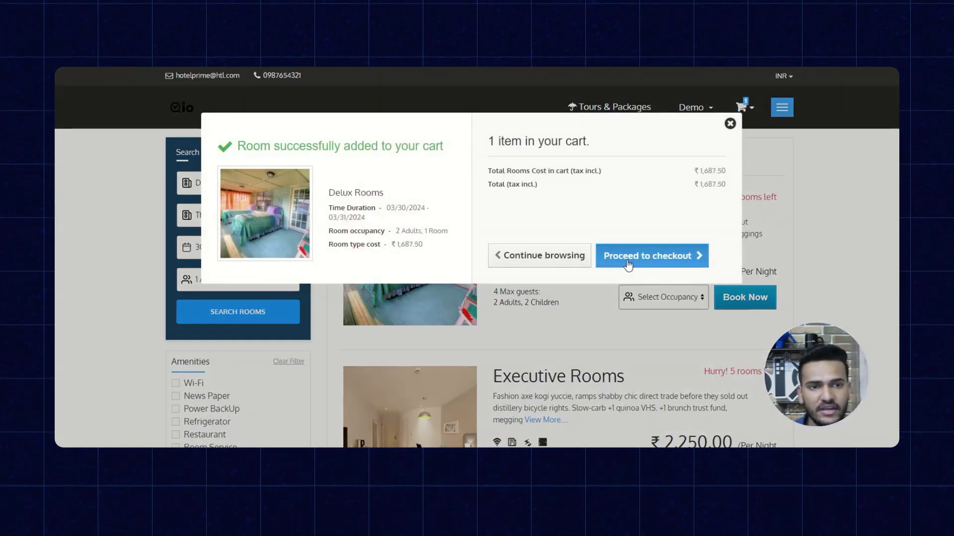
left_click(656, 256)
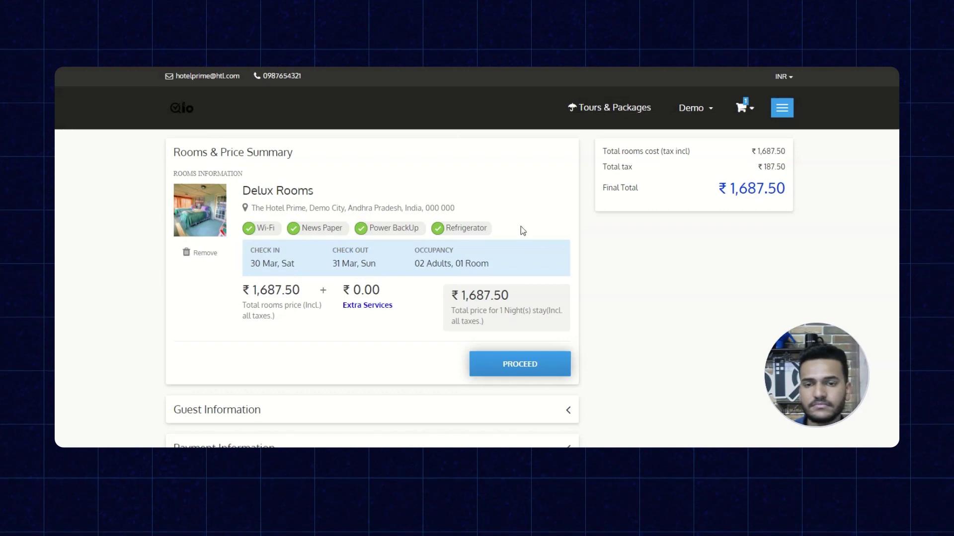
left_click(500, 365)
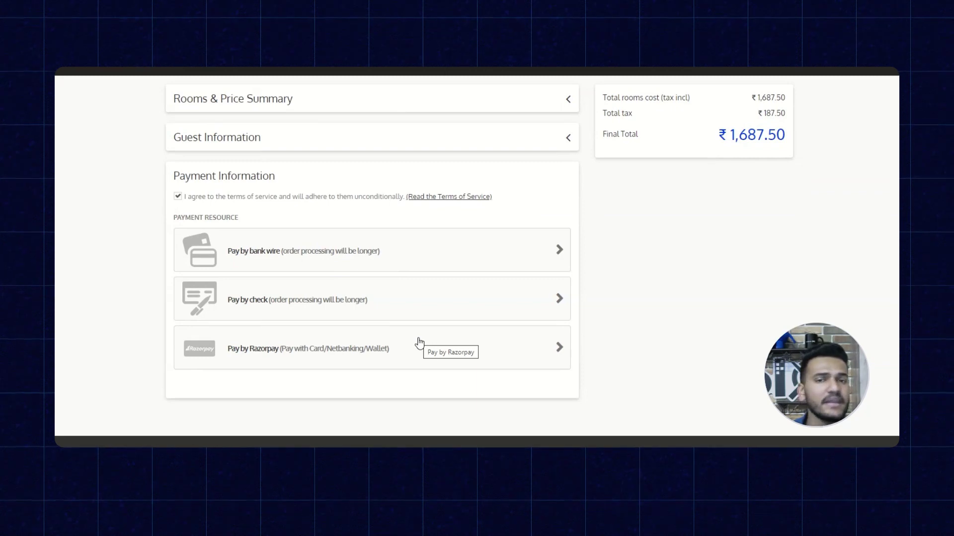
left_click(384, 358)
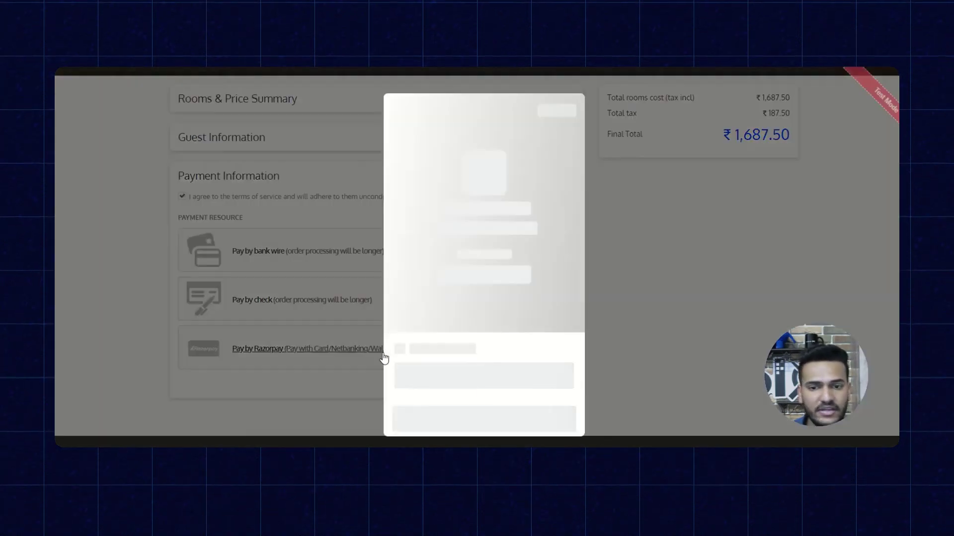